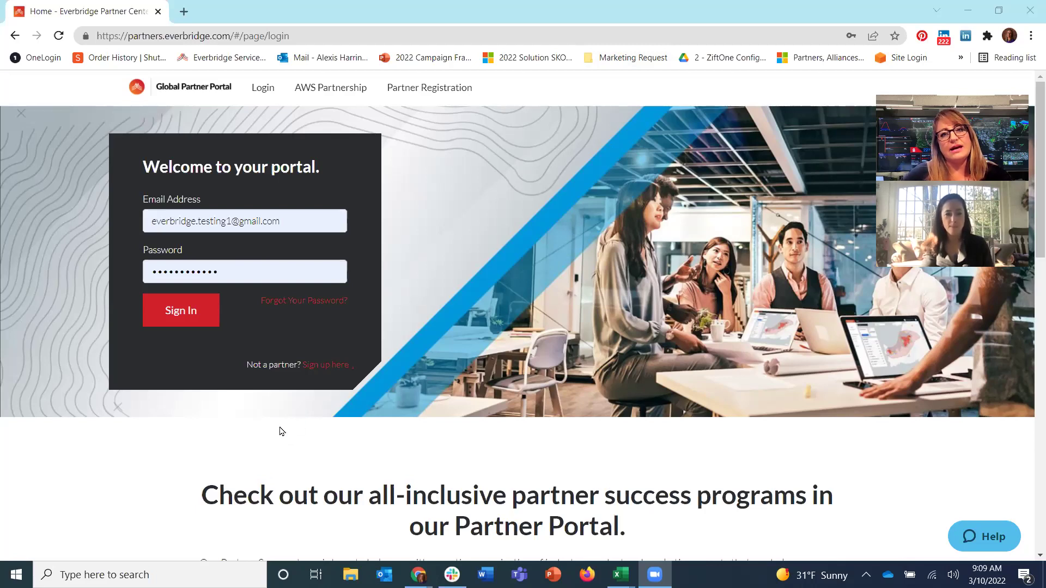
View the Partner Registration page, return to the login page, and review its Service, Channel and Technology Partners descriptions
click(434, 99)
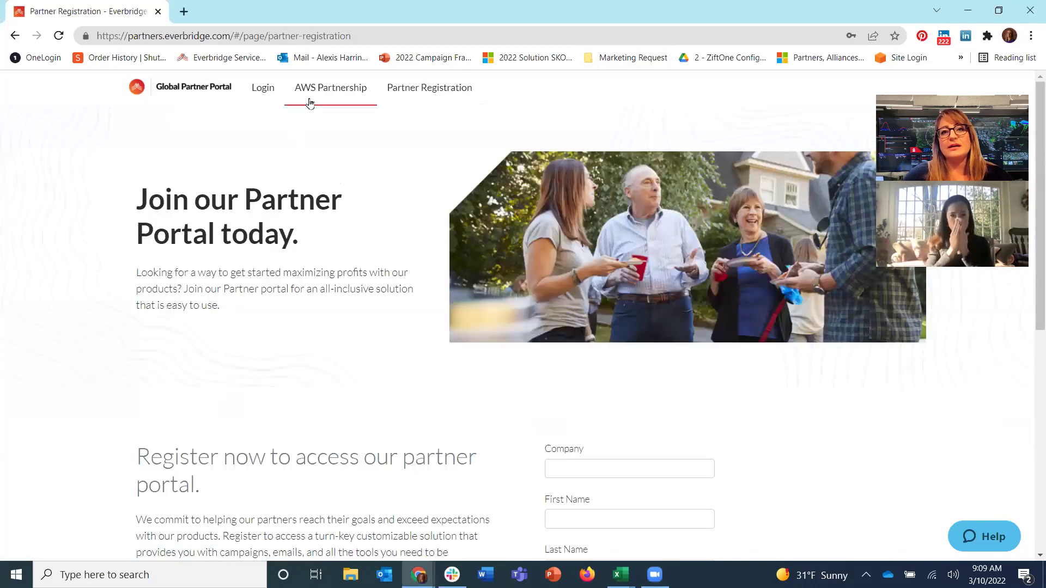
click(275, 103)
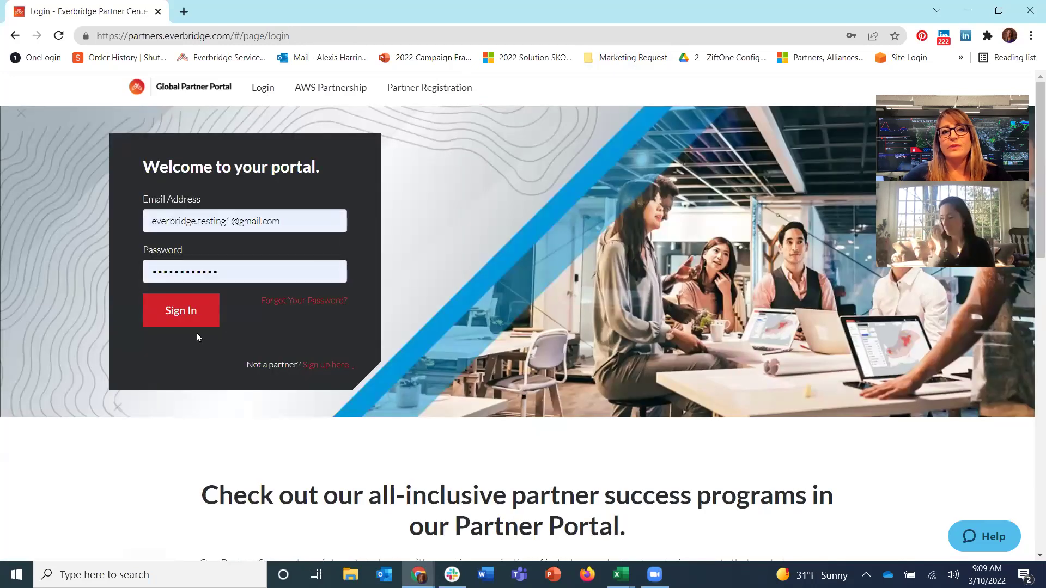
scroll(721, 300, down, 3)
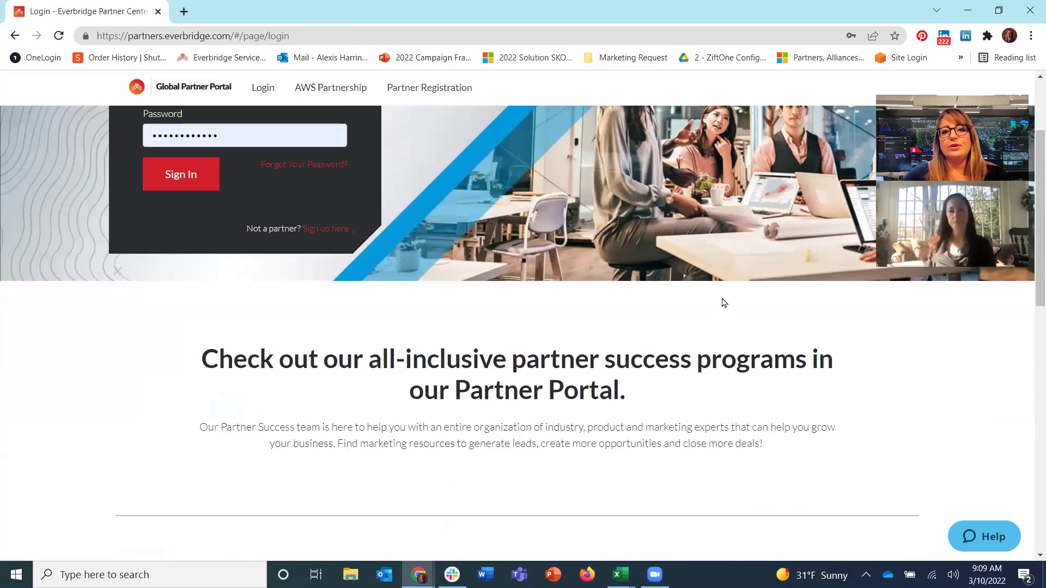
scroll(724, 301, down, 1)
scroll(597, 297, down, 1)
scroll(485, 327, down, 2)
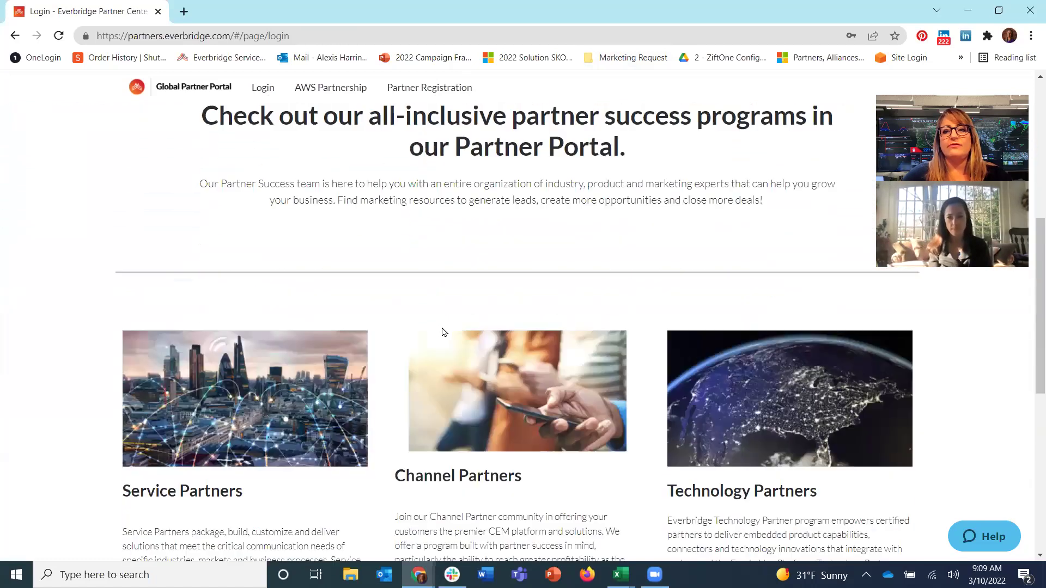
scroll(441, 331, down, 2)
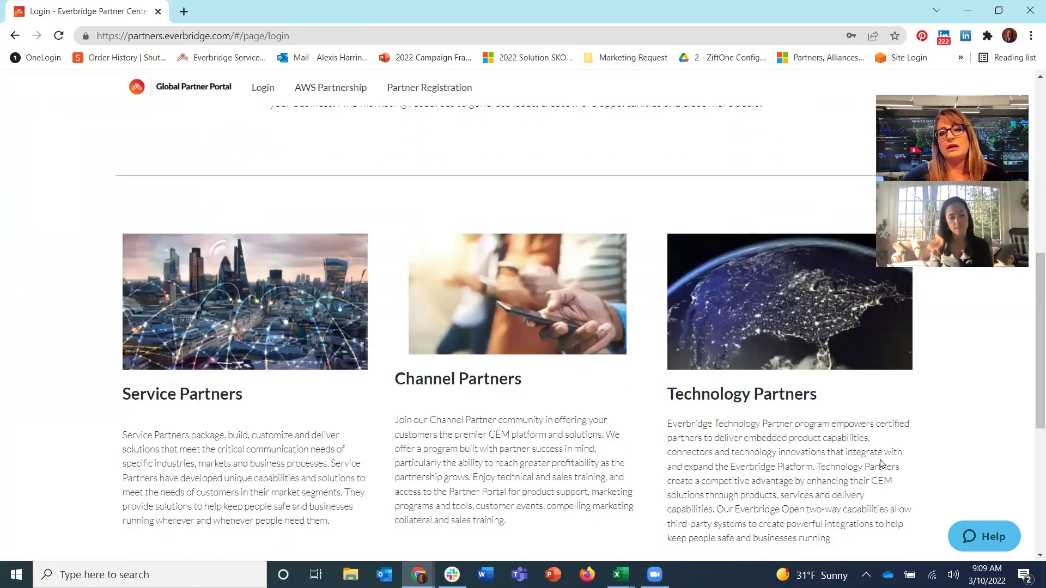
Sign in to the partner portal with the prefilled email address and password
scroll(904, 479, up, 7)
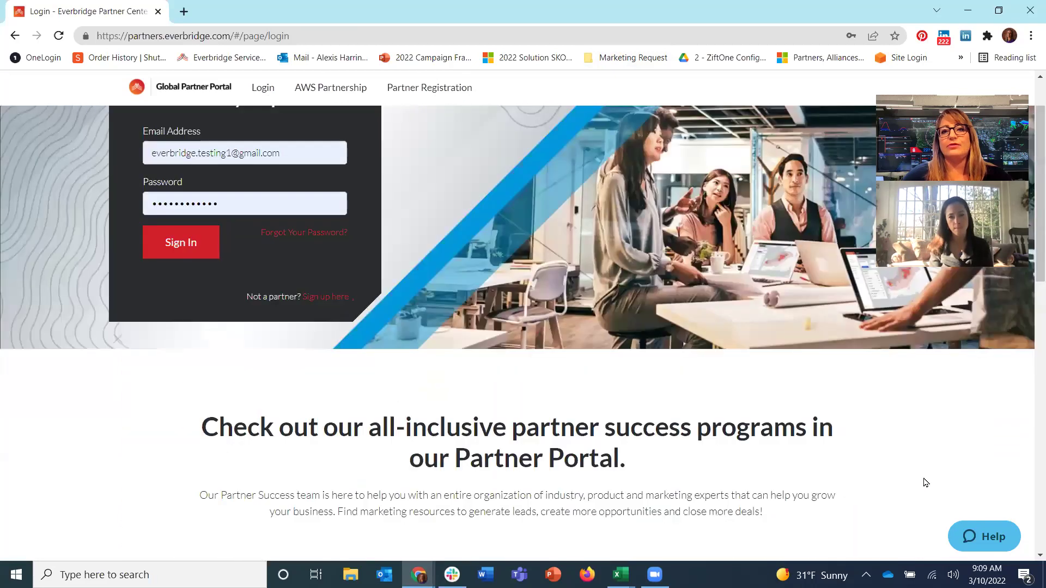
click(202, 246)
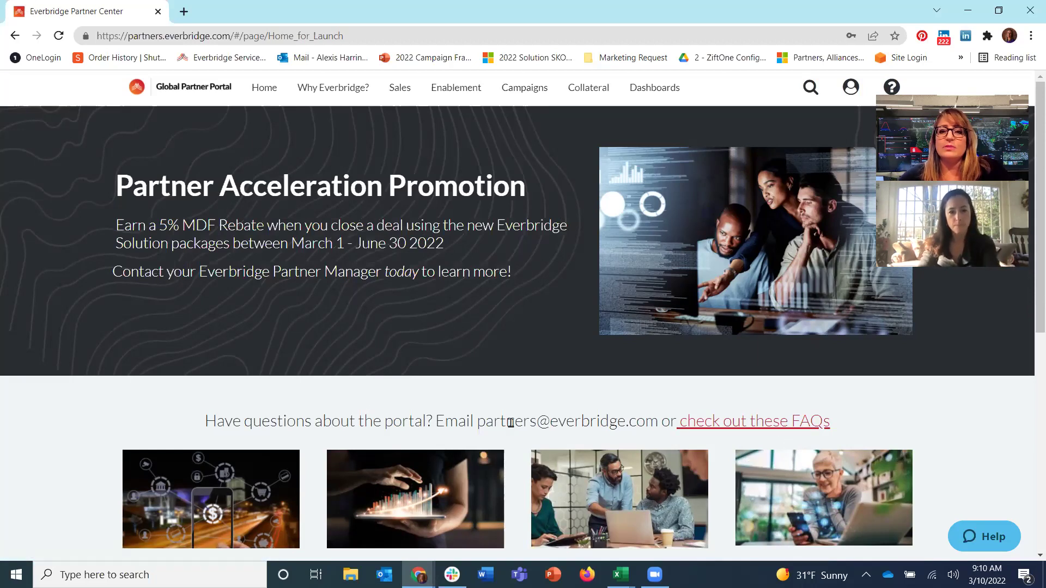
Review the home page's lead registration, pipeline, training and settings sections and its Latest News articles
scroll(490, 381, down, 1)
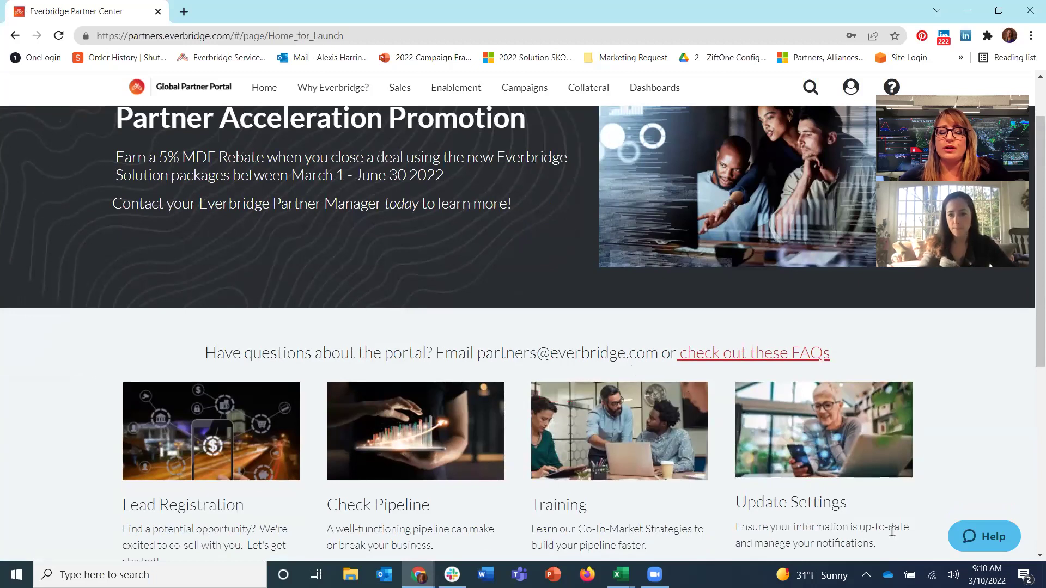
scroll(913, 508, down, 1)
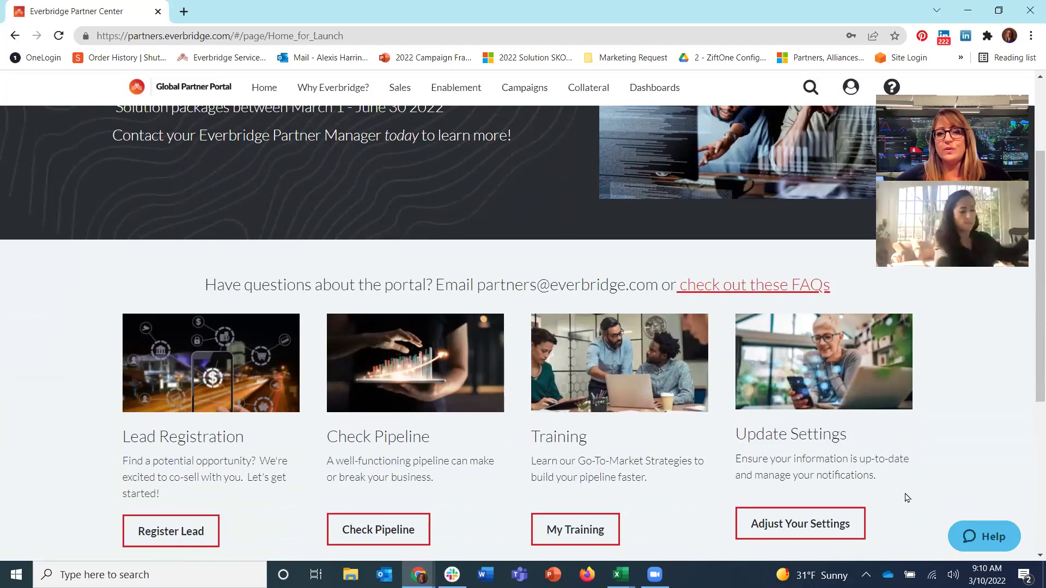
scroll(733, 457, down, 1)
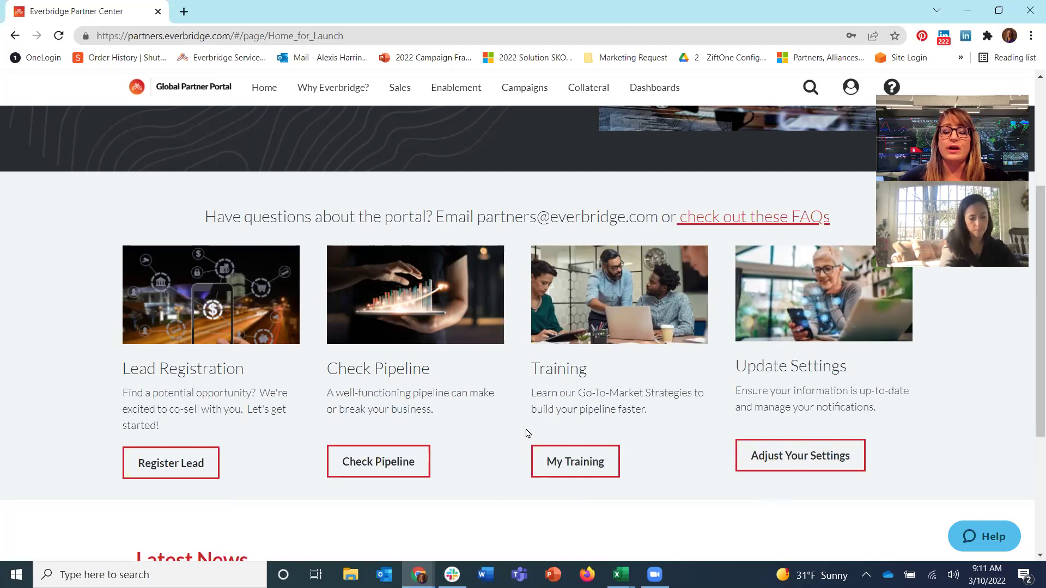
scroll(539, 438, down, 3)
scroll(543, 438, down, 1)
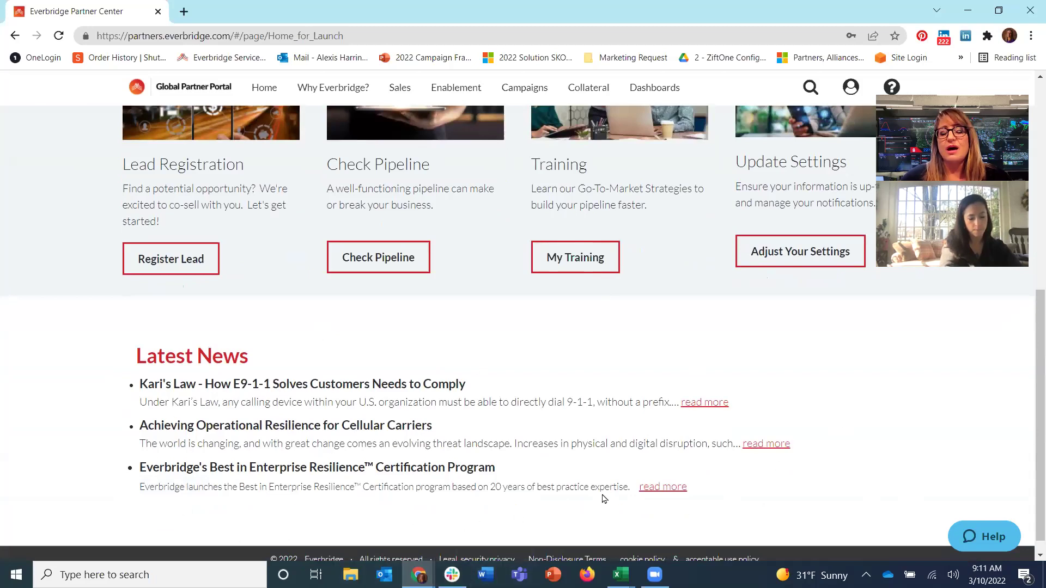
scroll(568, 460, up, 3)
scroll(568, 459, up, 5)
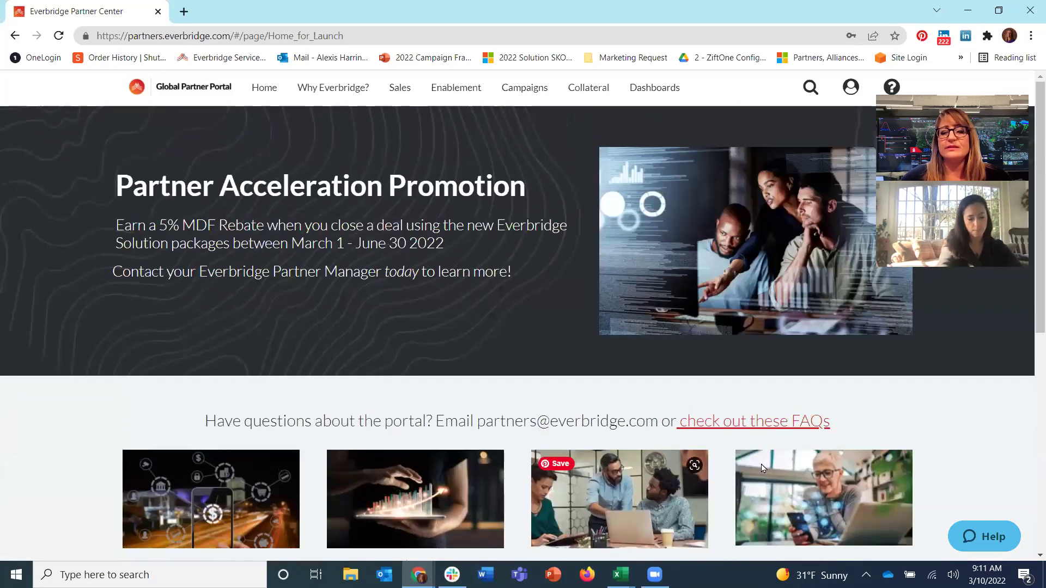
Open lead registration from the home page in a separate tab and return to the home page tab
scroll(212, 467, down, 4)
click(212, 468)
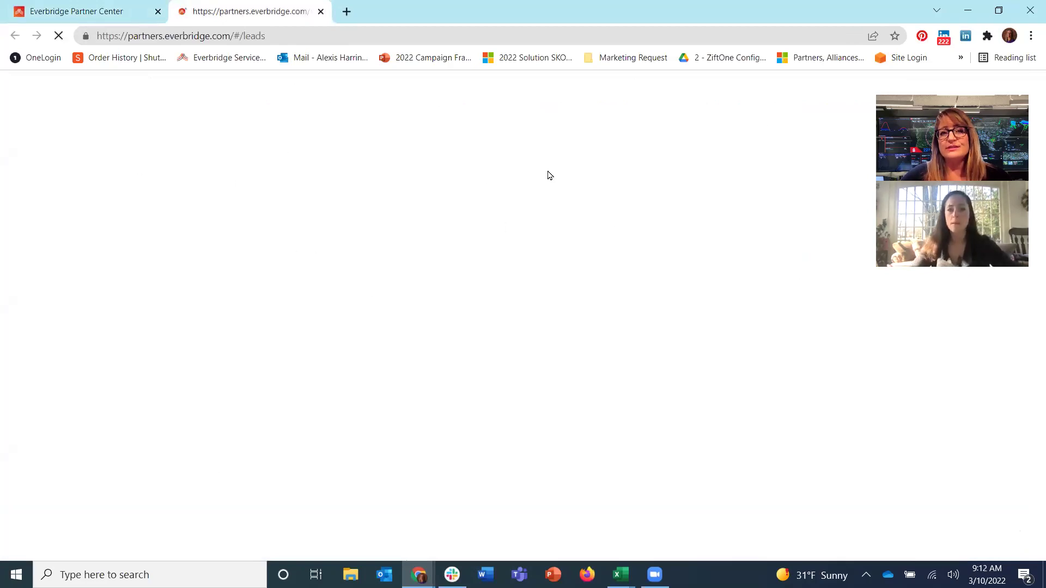
click(100, 19)
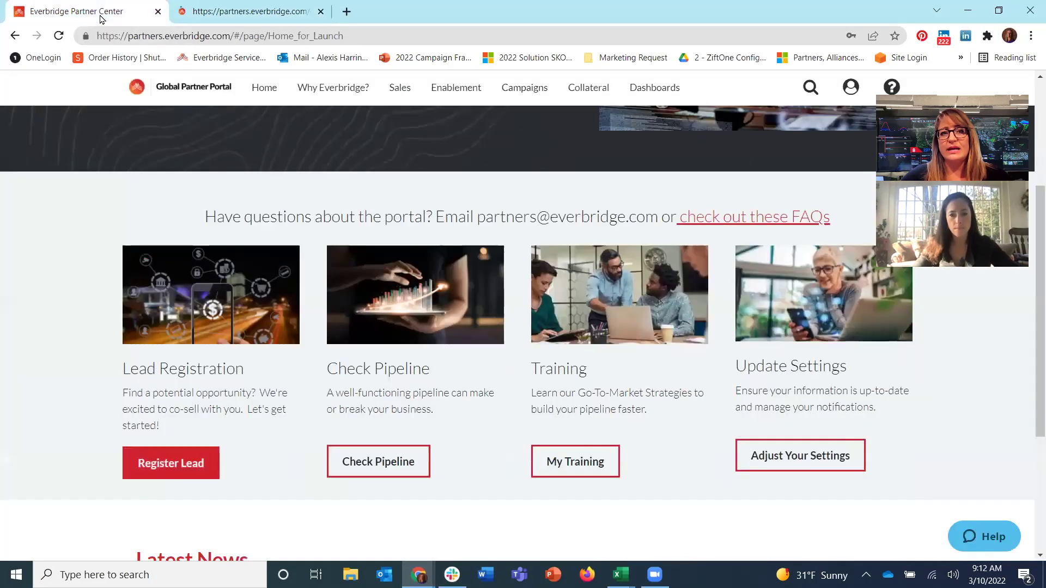
scroll(432, 389, up, 1)
scroll(432, 389, up, 2)
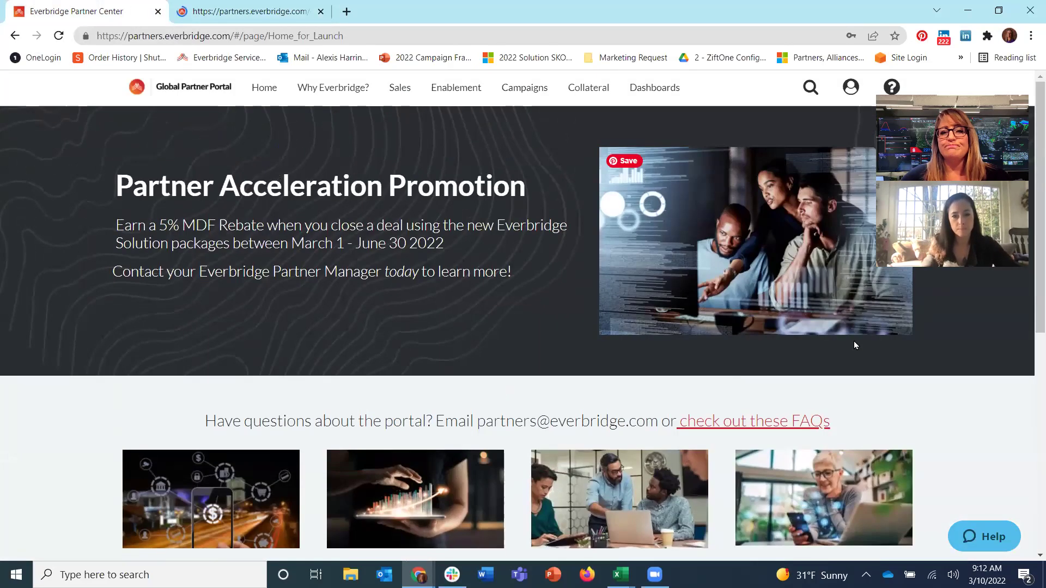
Open the Why Everbridge? overview and examine its sections on CEM, solutions, key industries and the partner program
click(335, 89)
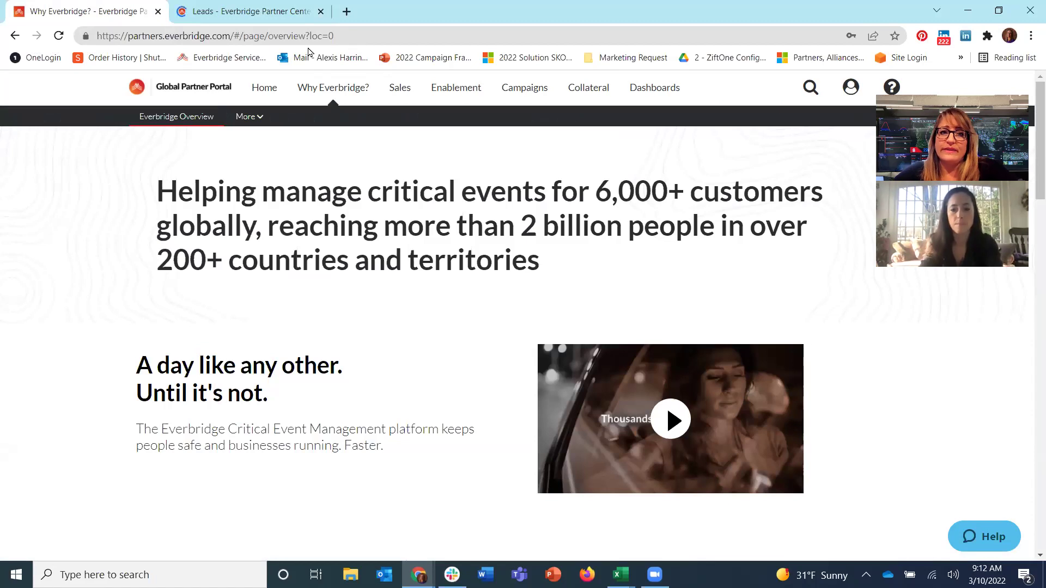
scroll(327, 420, down, 1)
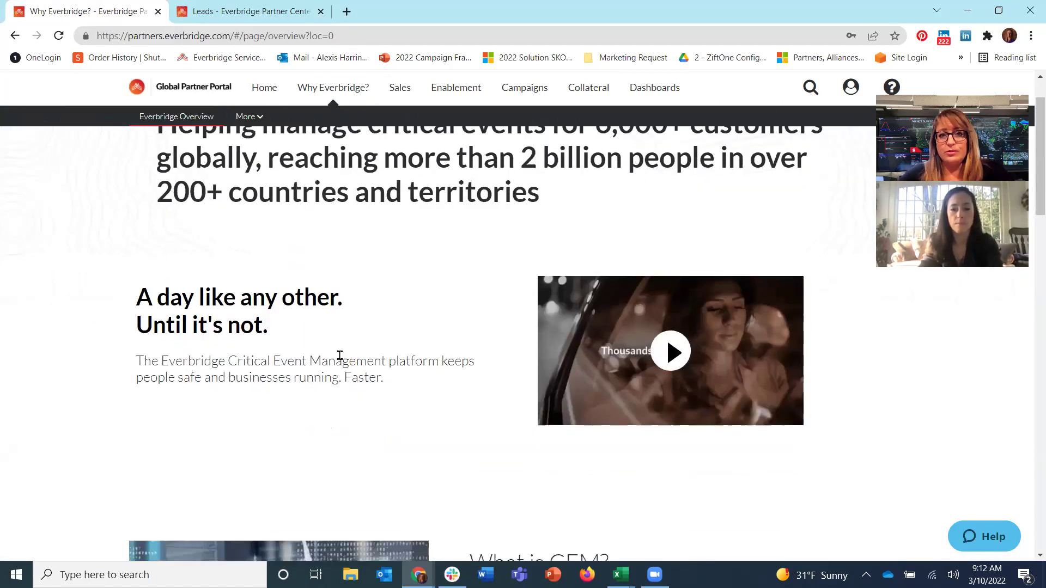
scroll(350, 360, down, 7)
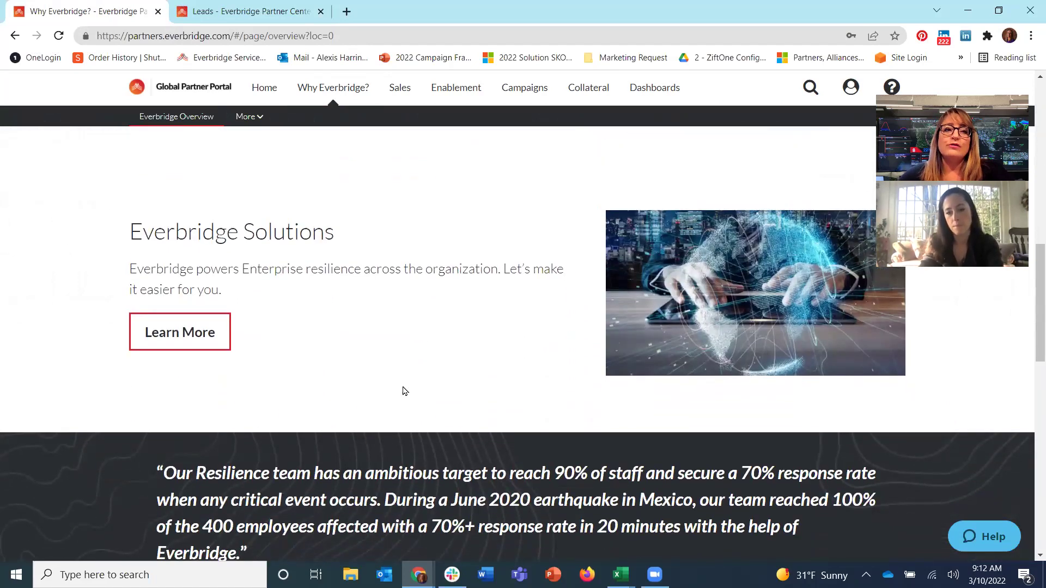
scroll(407, 384, down, 4)
scroll(407, 379, down, 4)
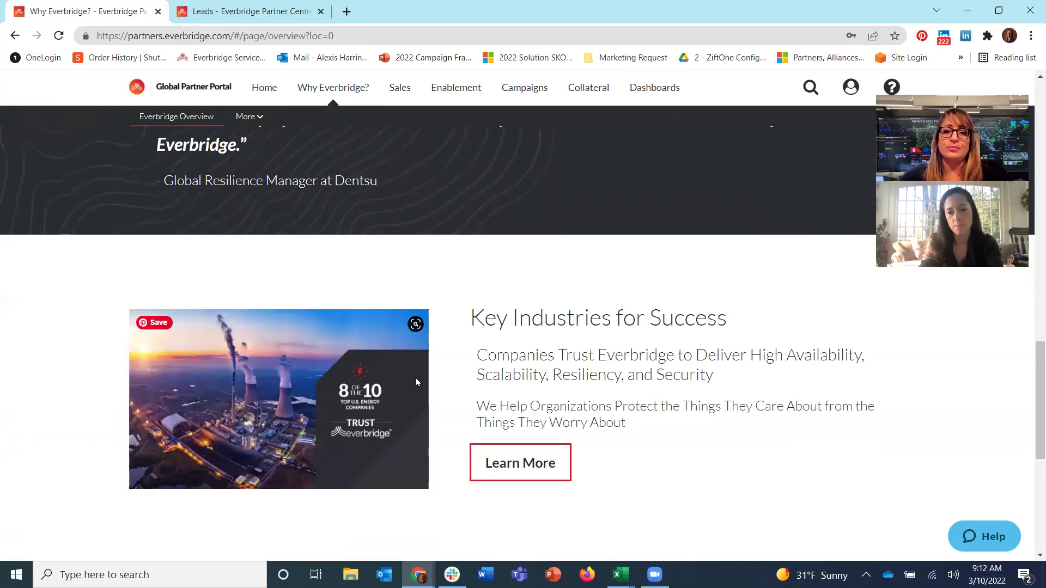
scroll(420, 368, down, 3)
scroll(421, 370, down, 3)
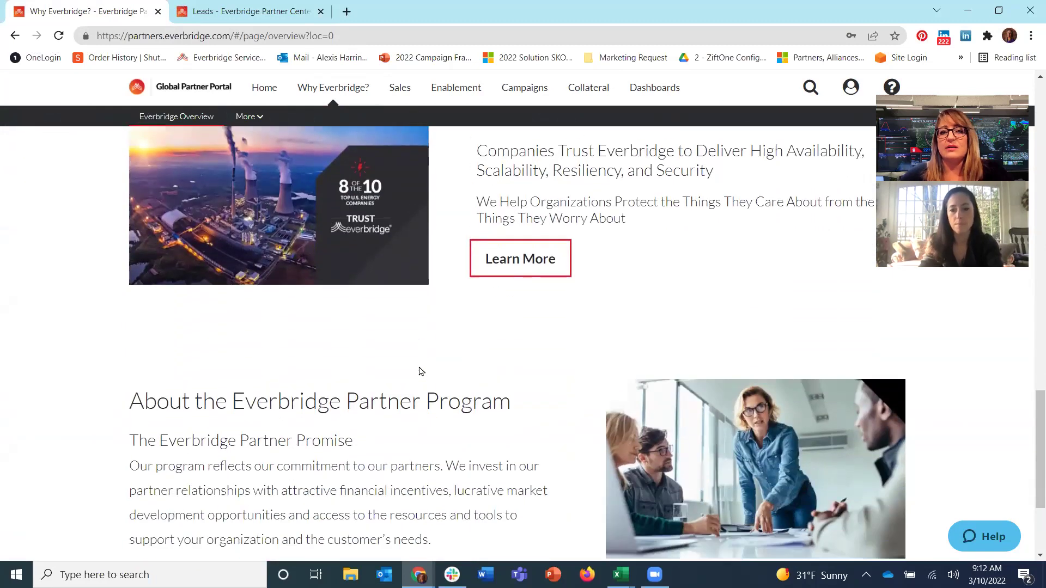
scroll(425, 362, down, 1)
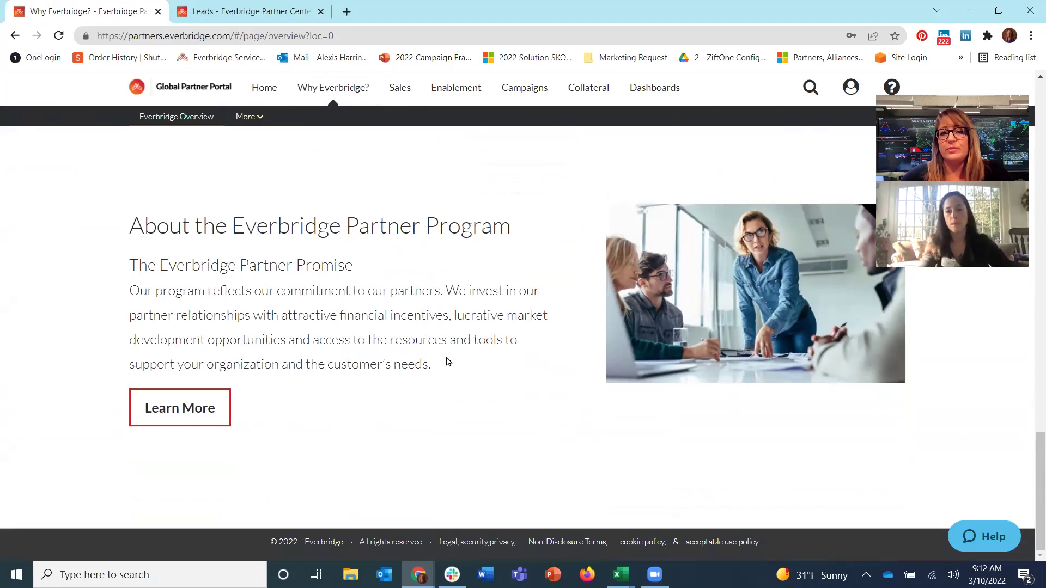
scroll(456, 358, up, 14)
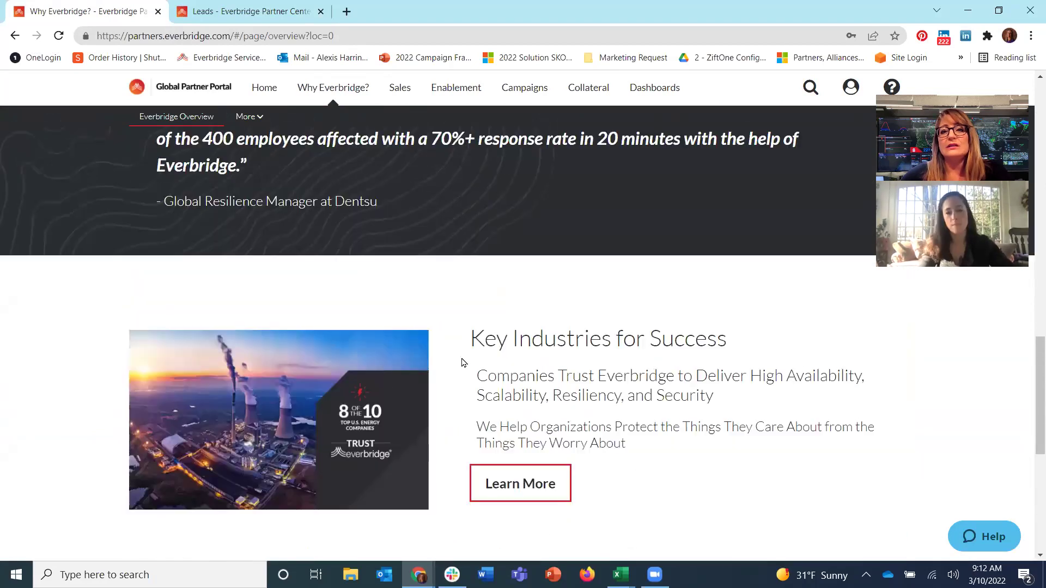
scroll(495, 357, up, 5)
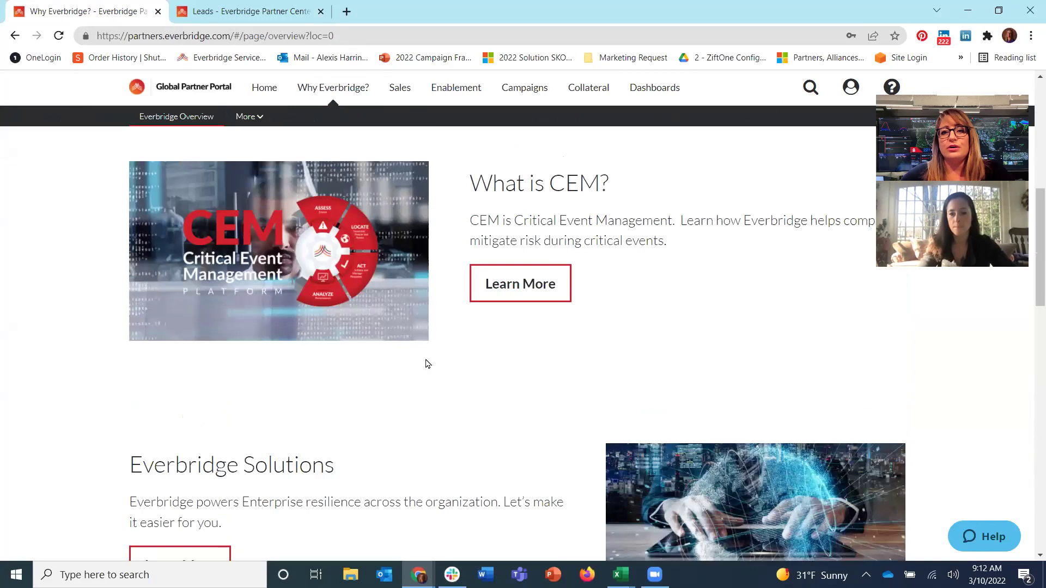
scroll(428, 364, up, 1)
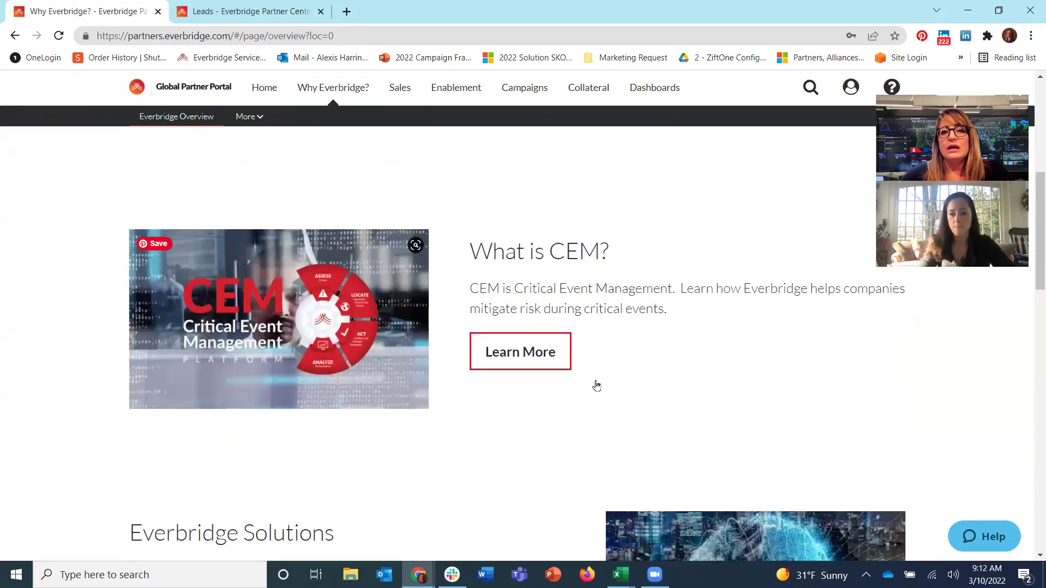
Open the Solutions page under Why Everbridge? and review the critical event management solutions it describes
click(253, 120)
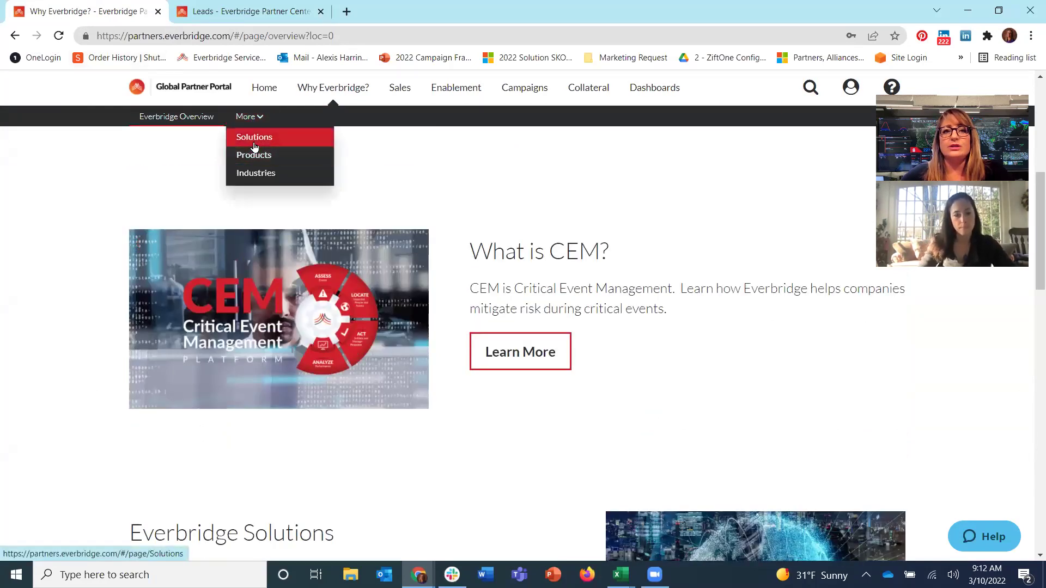
click(254, 143)
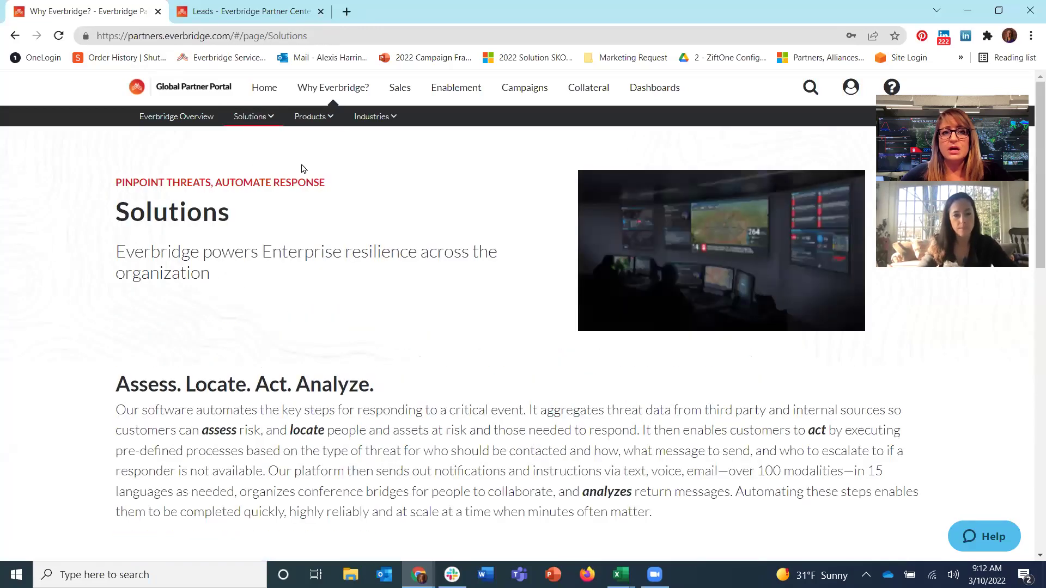
scroll(305, 376, down, 6)
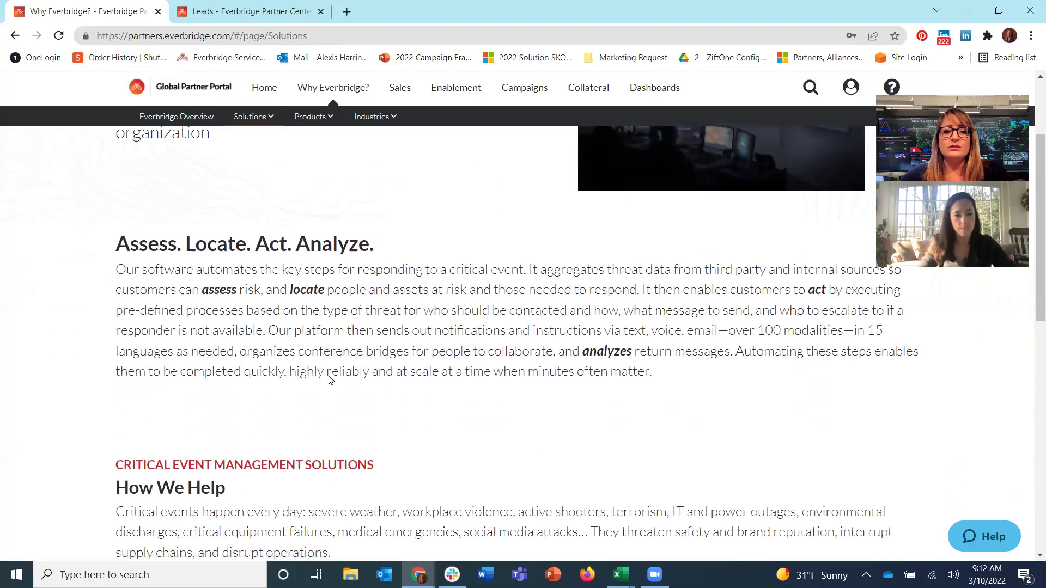
scroll(477, 369, down, 1)
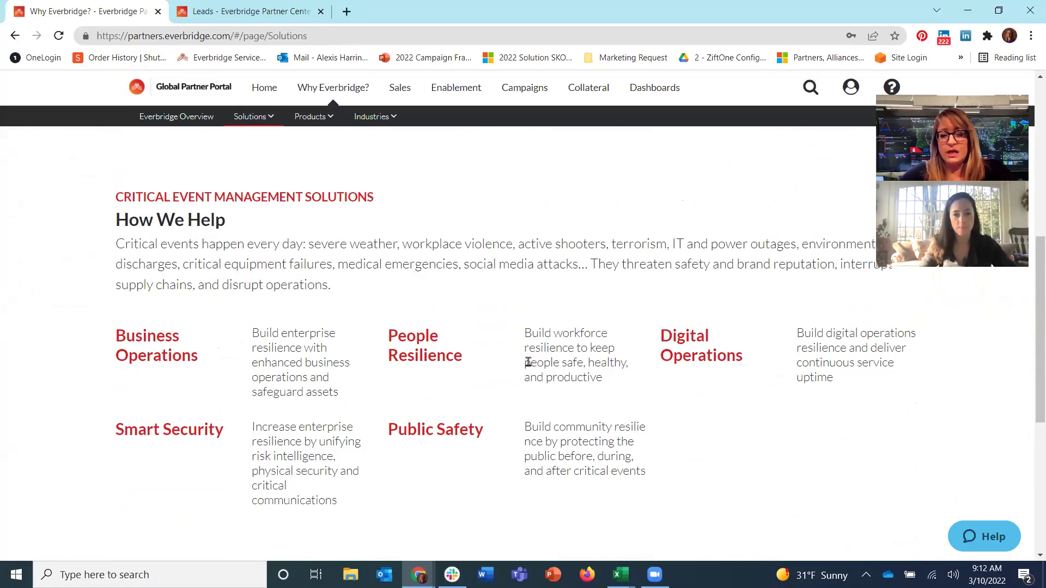
scroll(576, 387, down, 1)
scroll(575, 387, up, 4)
Open the People Resilience solution page and review its risk monitoring, return-to-work, traveling employee, lone worker and related products sections
mouse_move(276, 123)
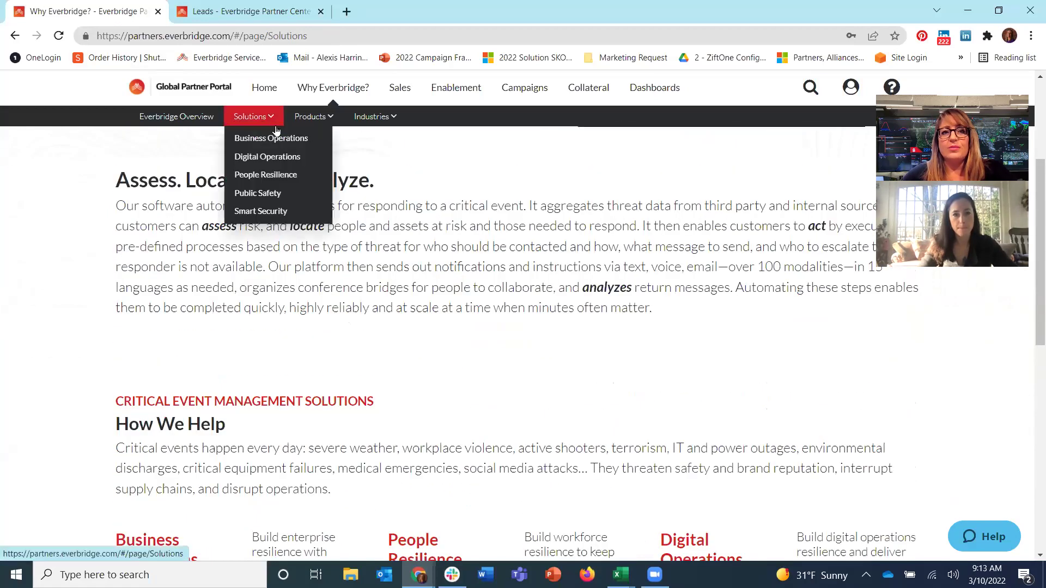
click(283, 180)
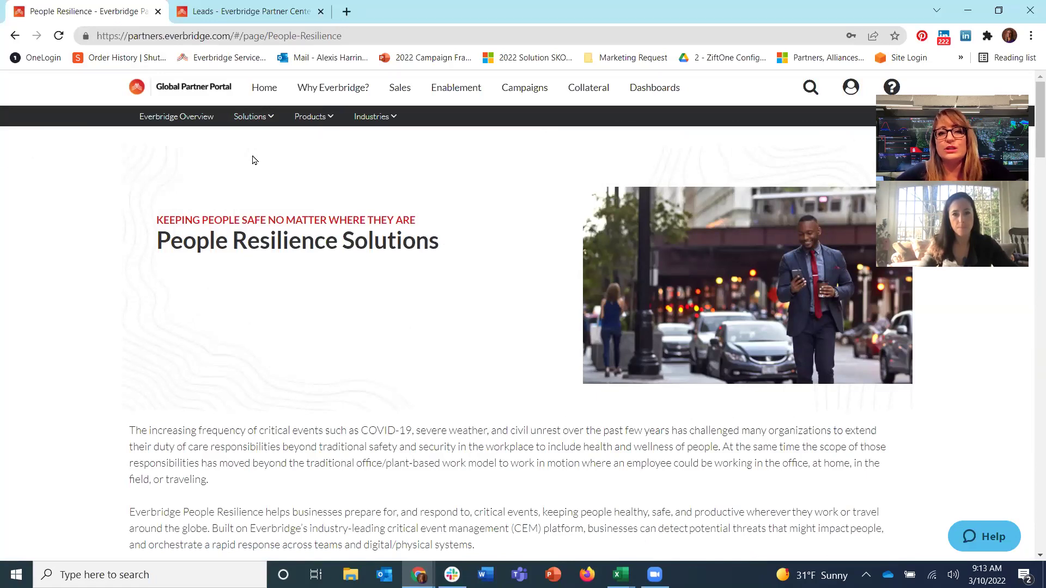
scroll(291, 239, down, 6)
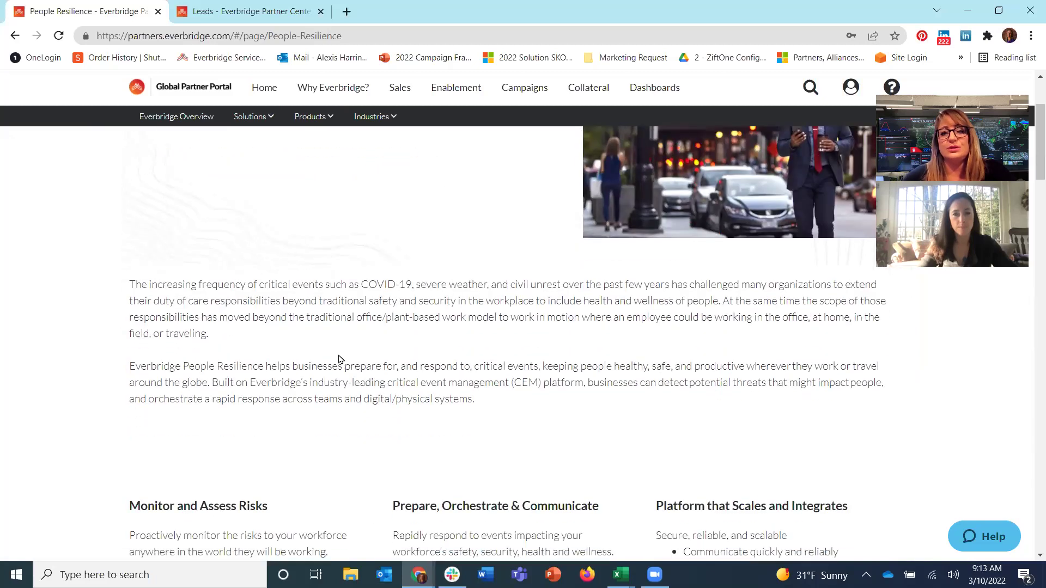
scroll(355, 347, down, 7)
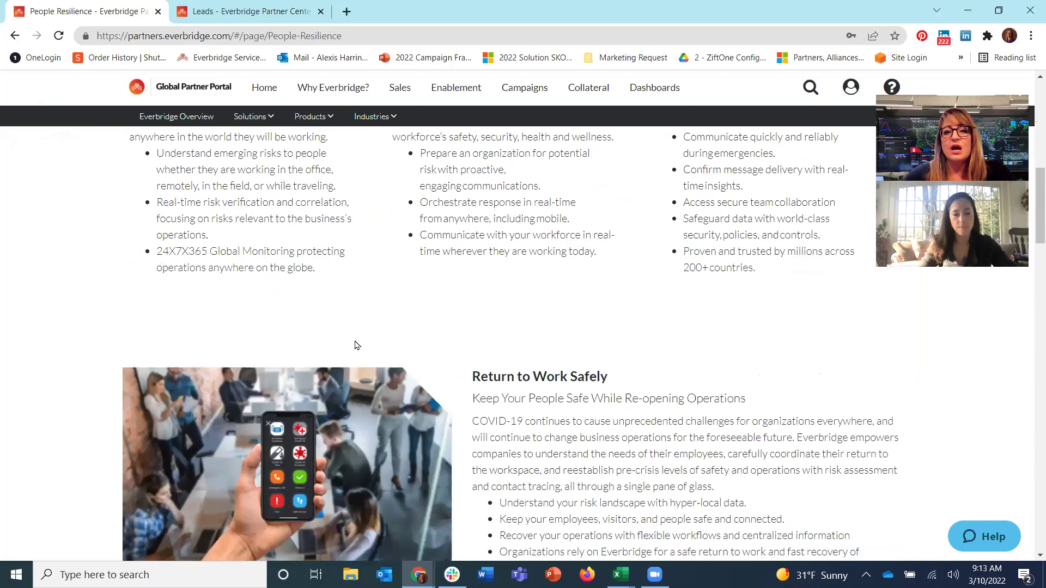
scroll(360, 337, down, 5)
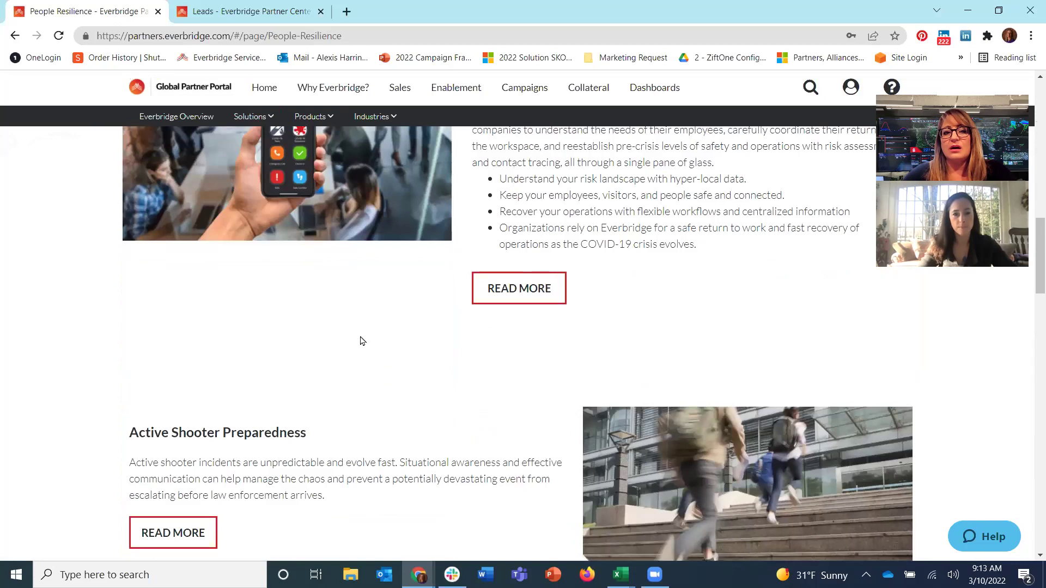
scroll(266, 336, down, 4)
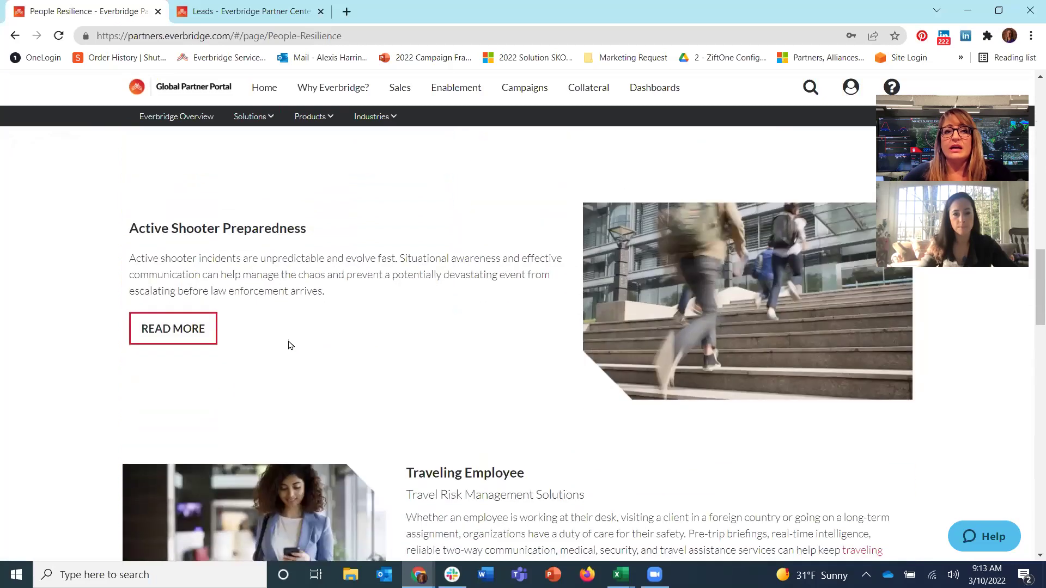
scroll(303, 345, down, 8)
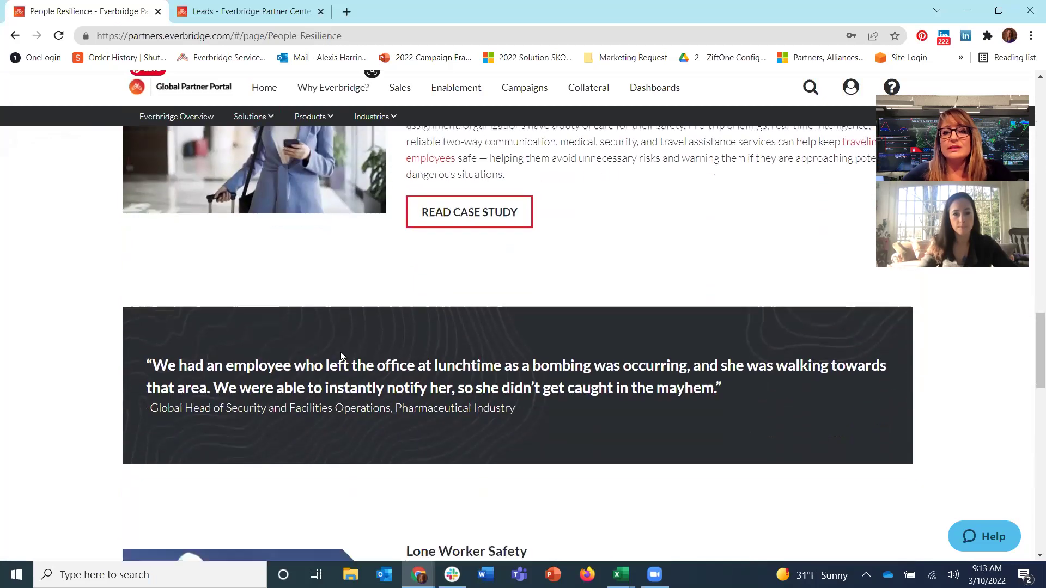
scroll(342, 349, down, 8)
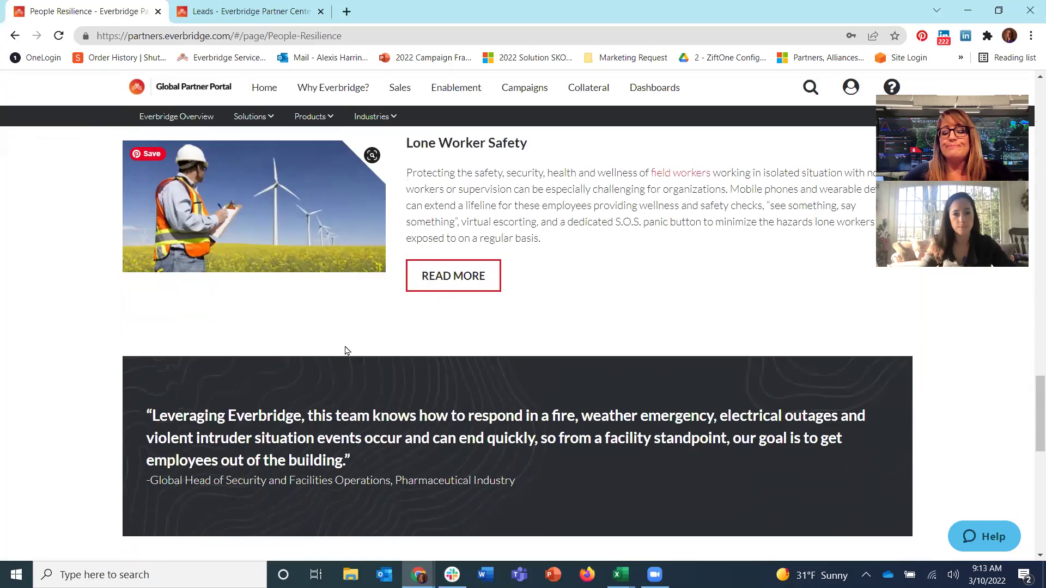
scroll(345, 350, down, 3)
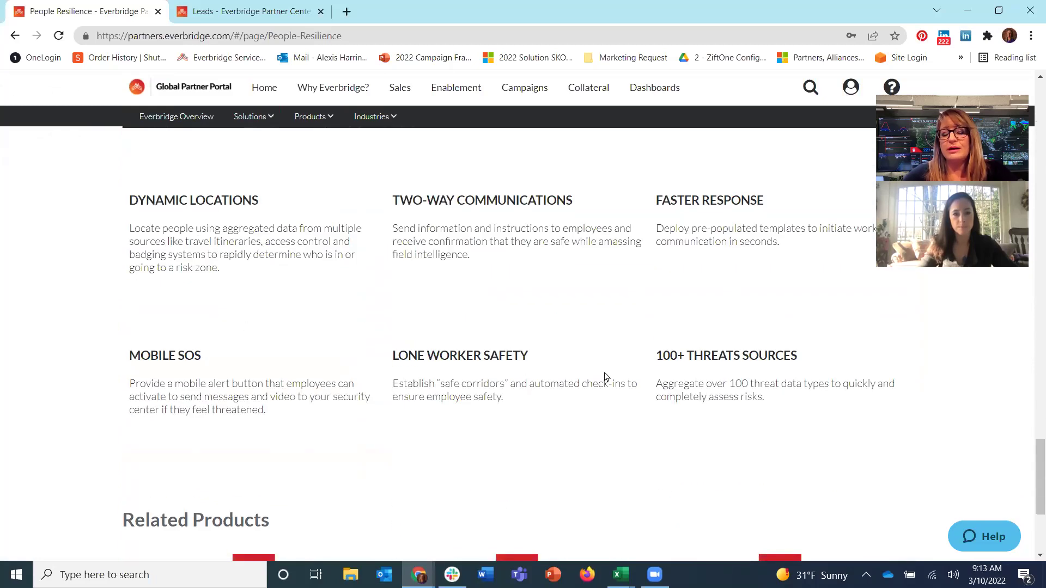
scroll(605, 377, down, 3)
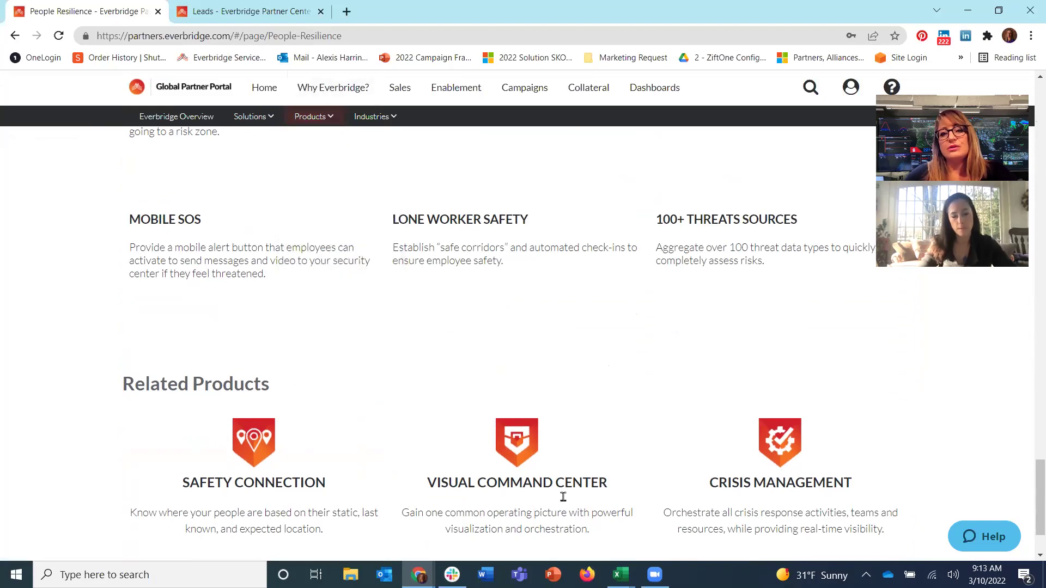
Open the Safety Connection product page and review how it works and how it protects and alerts the workforce
mouse_move(312, 116)
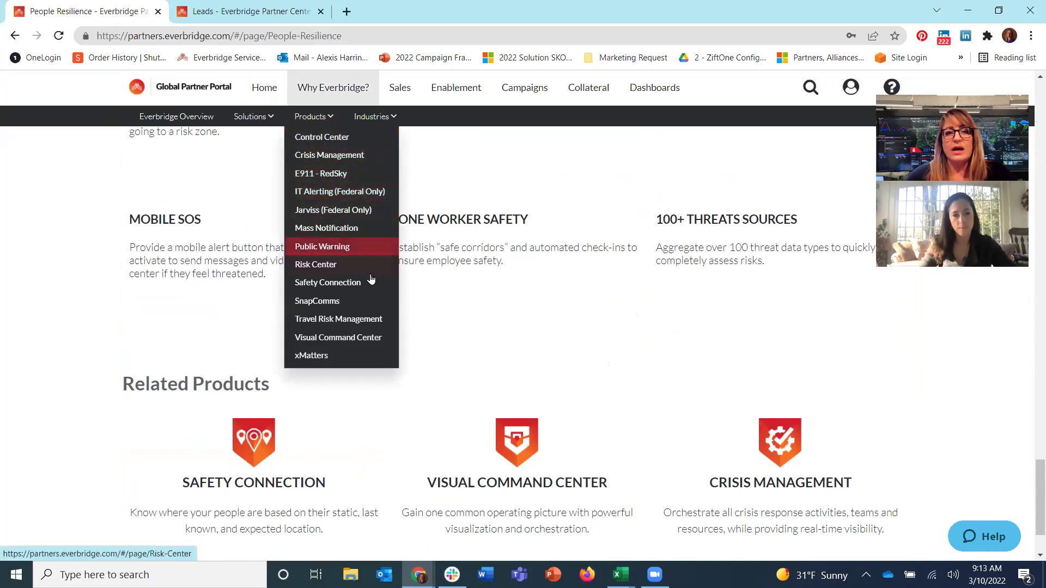
click(348, 285)
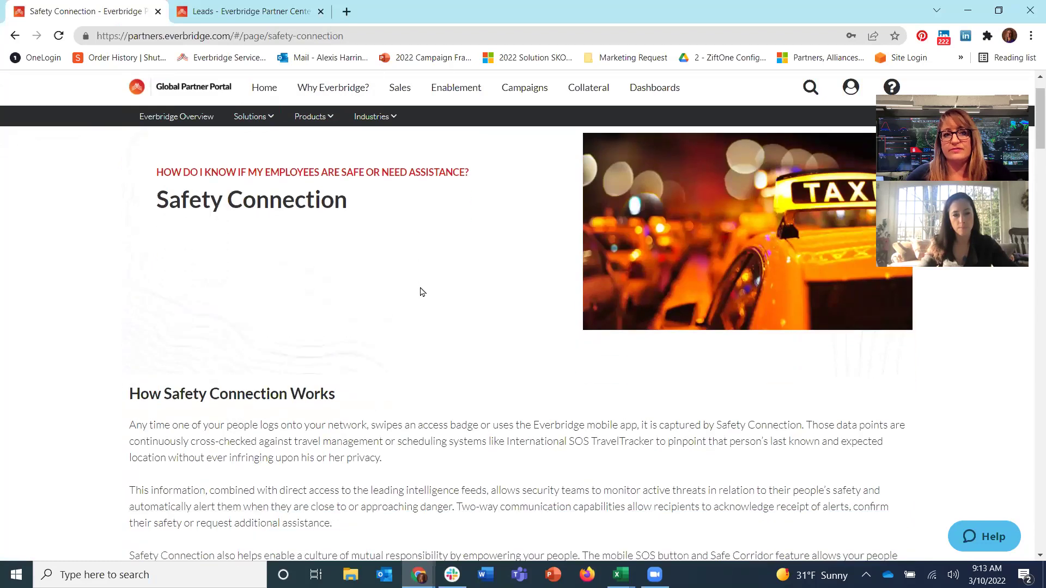
scroll(448, 330, down, 6)
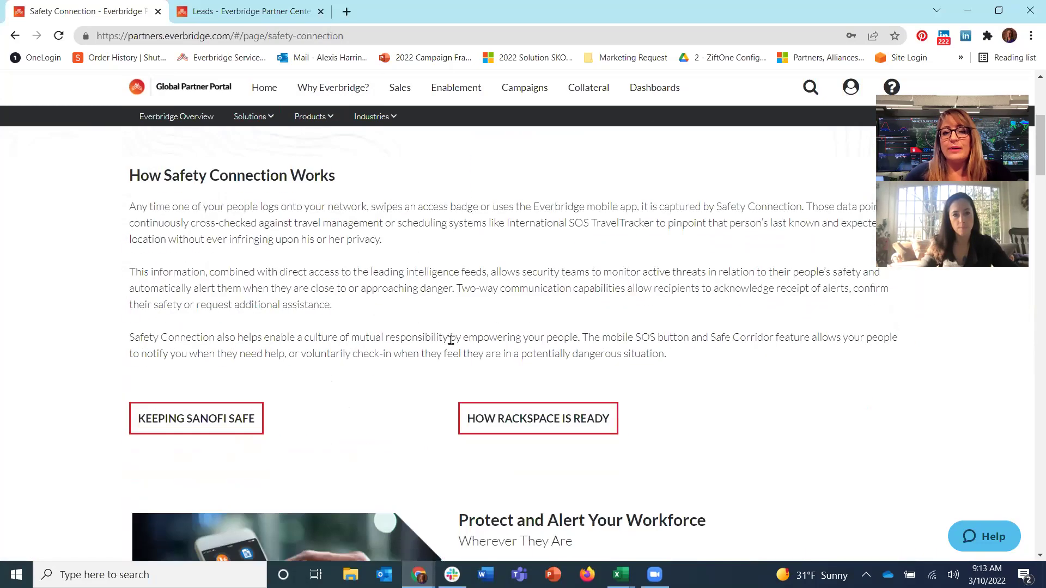
scroll(659, 355, down, 4)
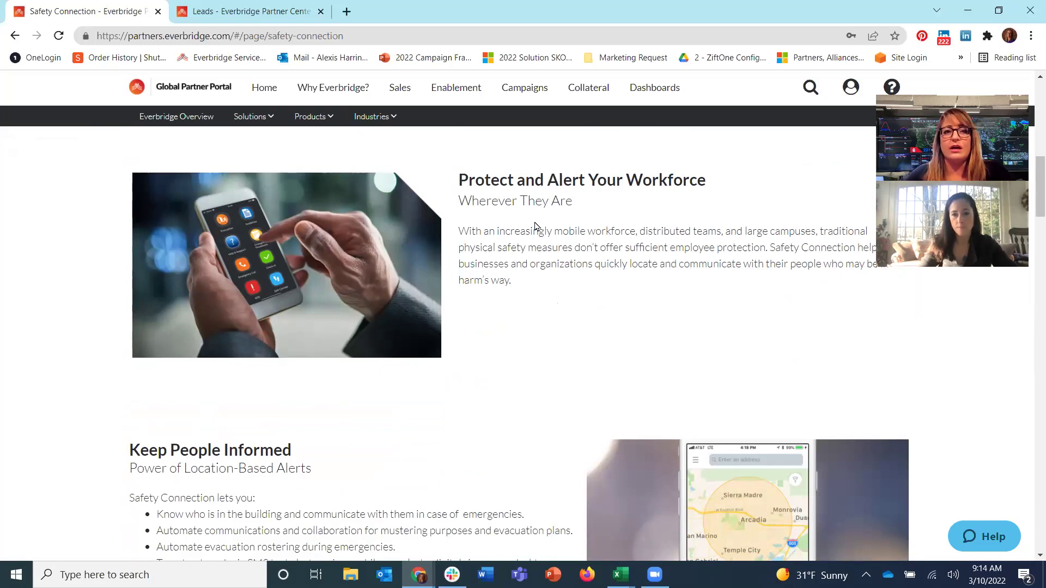
Open the Higher Education Safety industry page and review its digital wayfinding, crisis management, contact tracing and campus safety sections
mouse_move(313, 116)
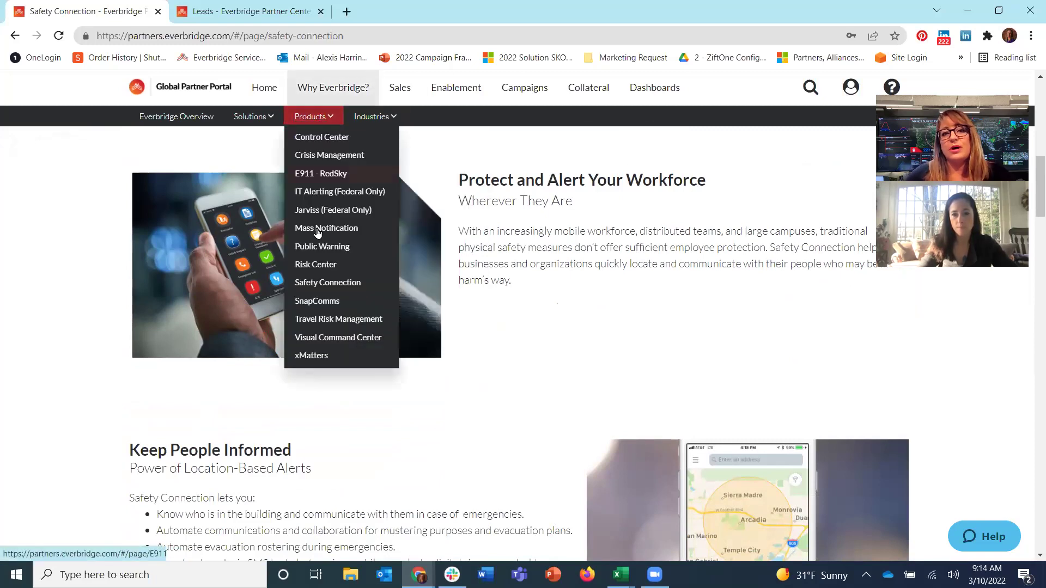
mouse_move(258, 111)
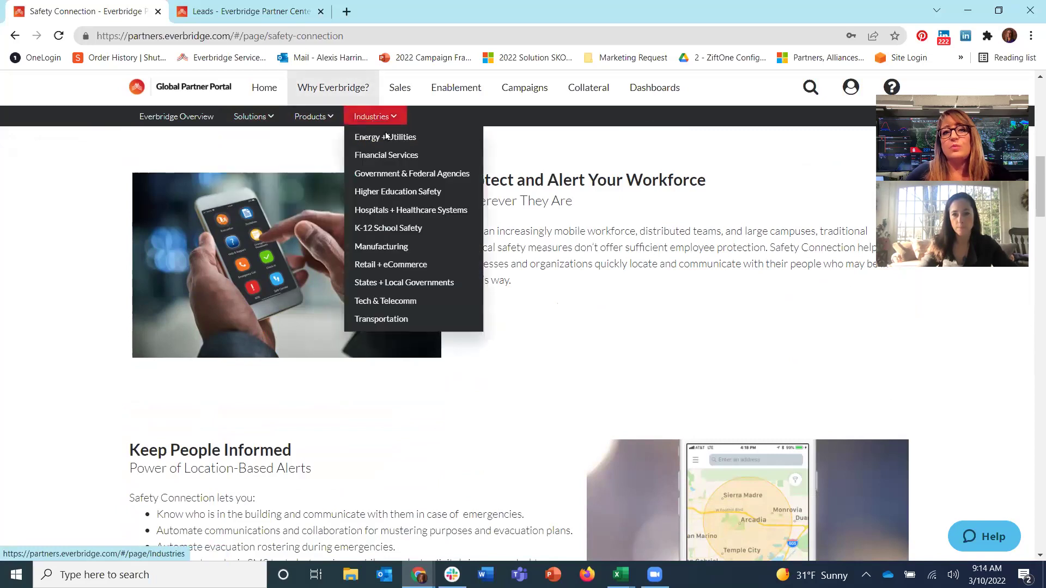
mouse_move(354, 125)
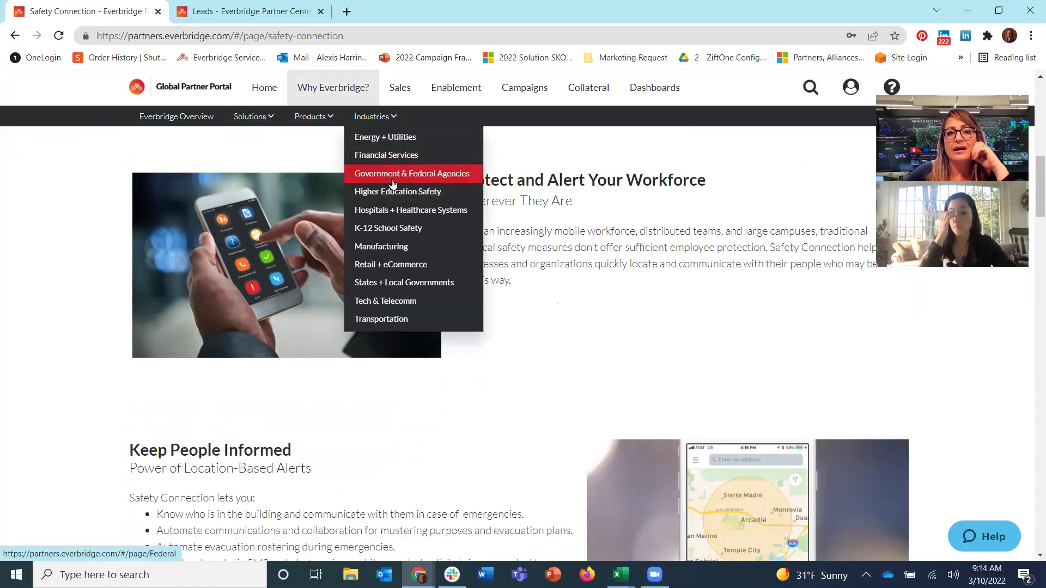
click(395, 200)
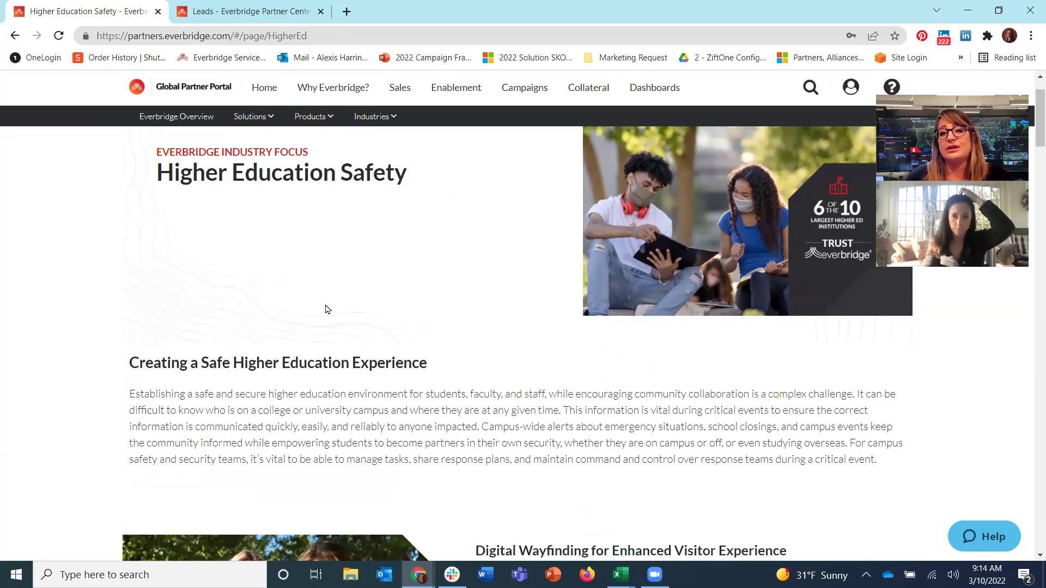
scroll(408, 285, down, 1)
scroll(409, 285, up, 3)
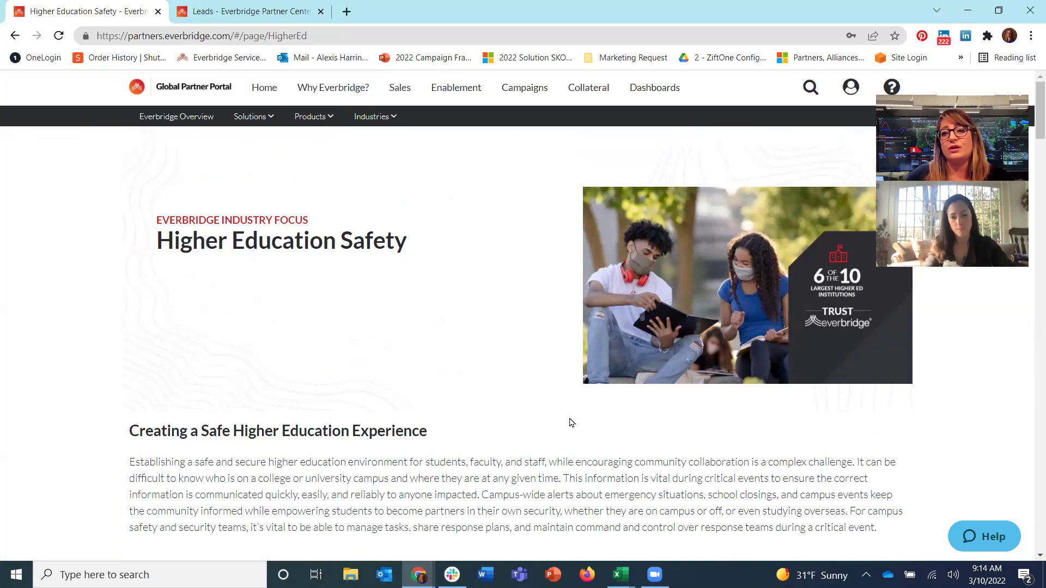
scroll(571, 423, down, 2)
scroll(626, 395, down, 7)
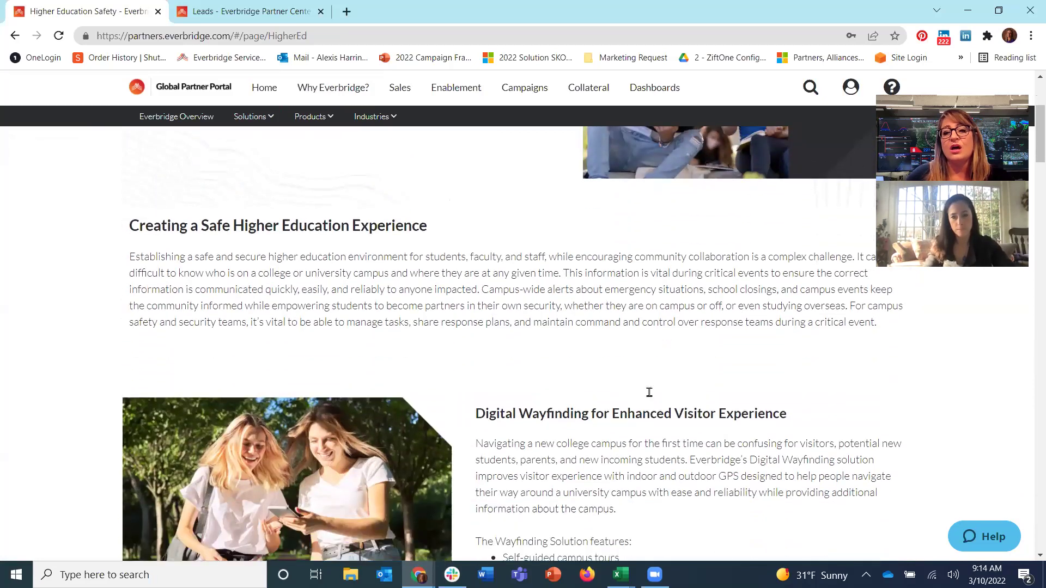
scroll(736, 387, down, 12)
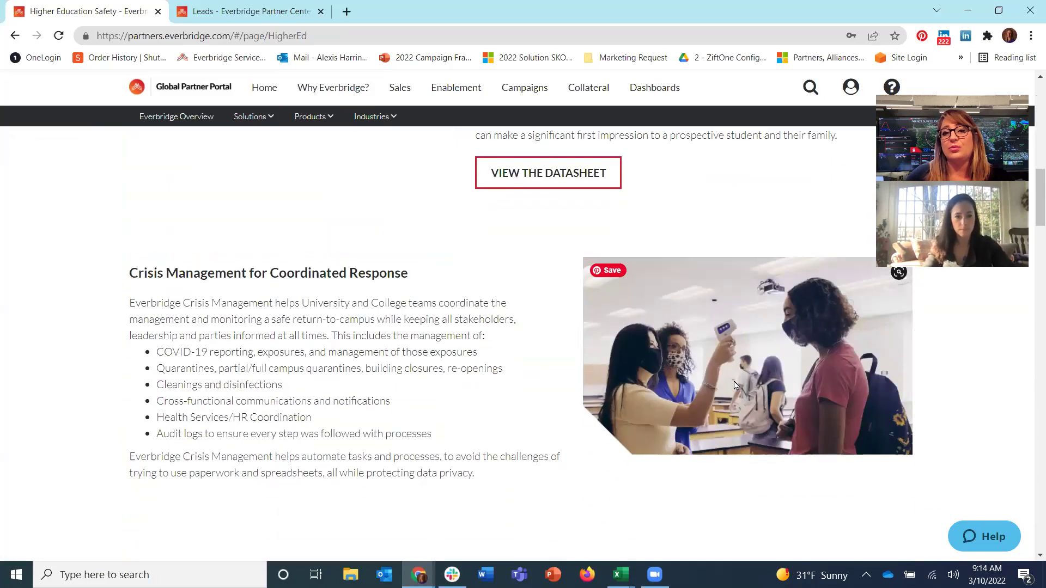
scroll(742, 381, down, 9)
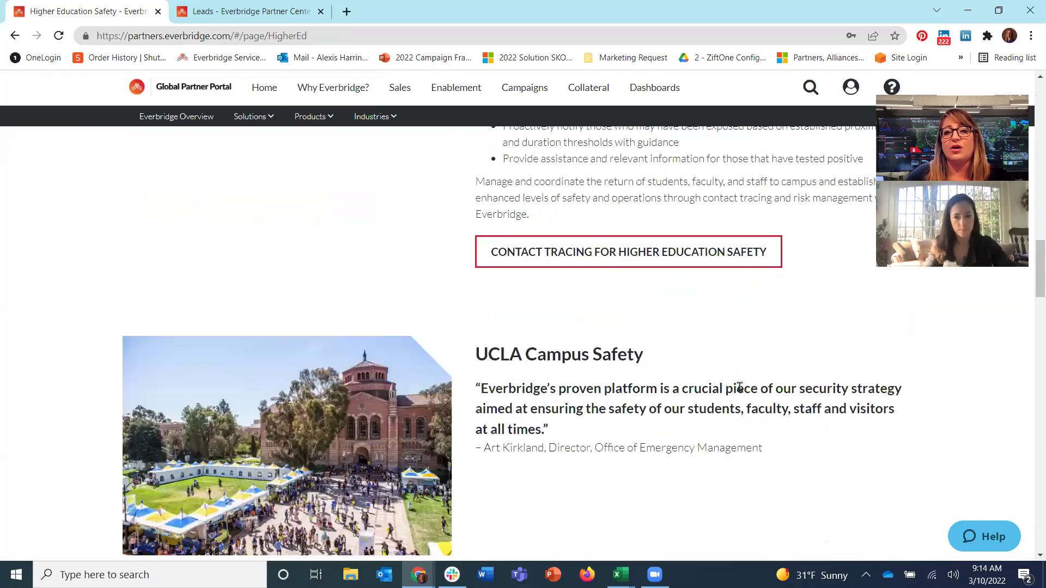
Examine the Higher Education use cases, RIT case study, solution information, additional resources and related products
scroll(748, 391, down, 7)
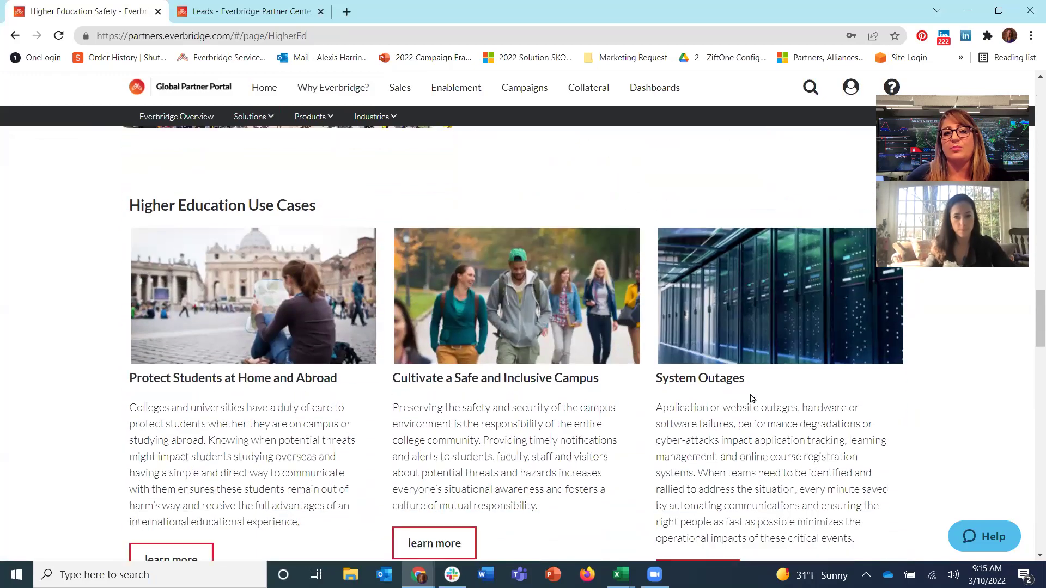
scroll(750, 396, down, 7)
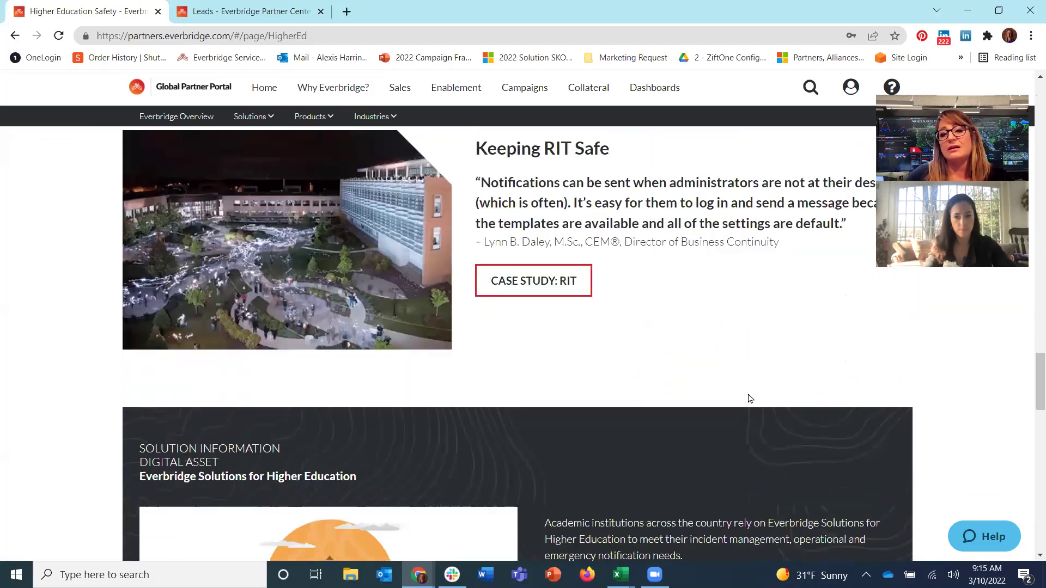
scroll(751, 410, down, 4)
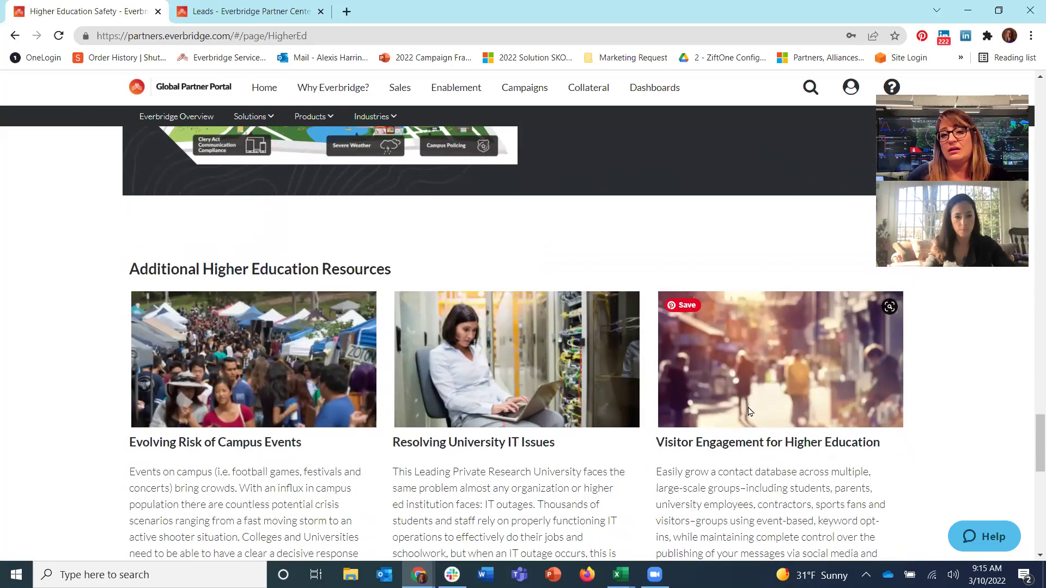
scroll(751, 407, down, 4)
scroll(750, 408, down, 5)
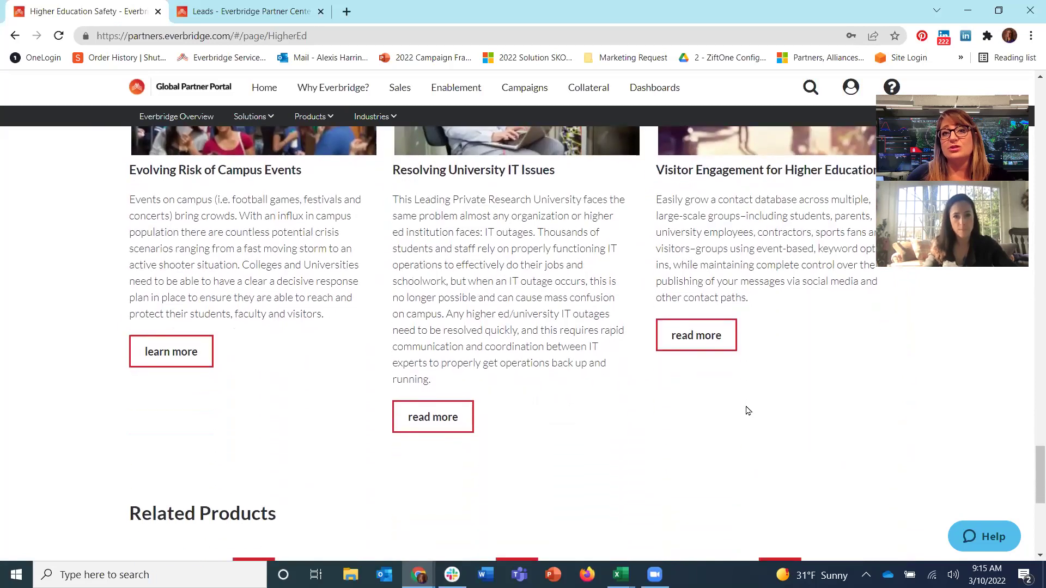
scroll(158, 454, down, 3)
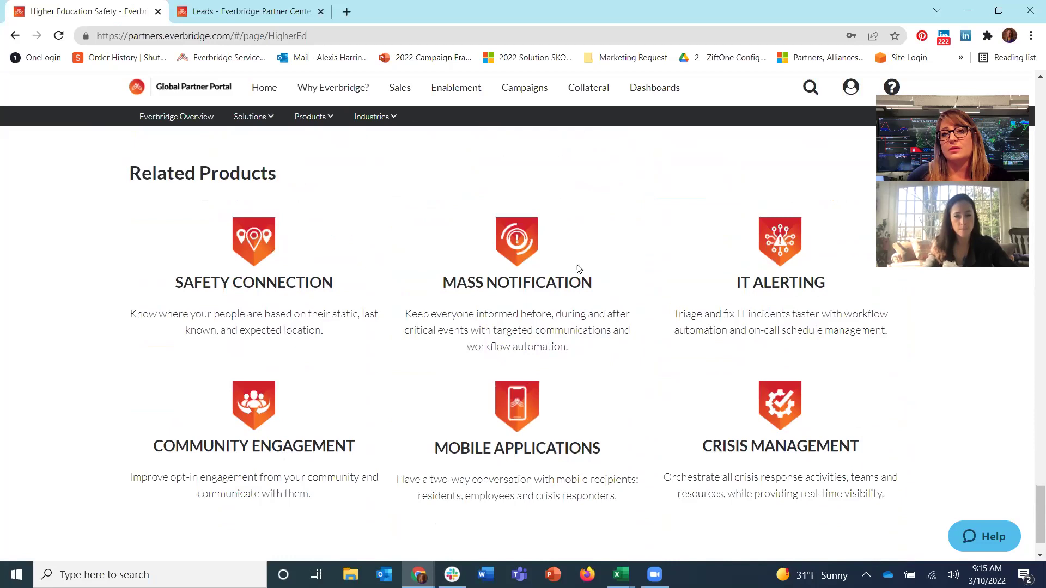
scroll(579, 269, up, 1)
scroll(559, 185, down, 1)
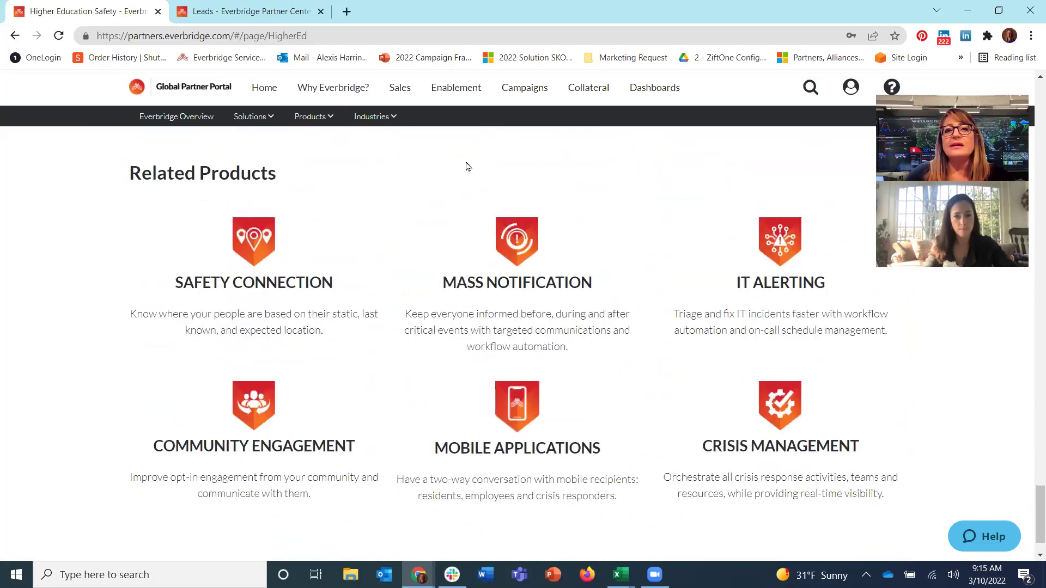
scroll(482, 267, down, 1)
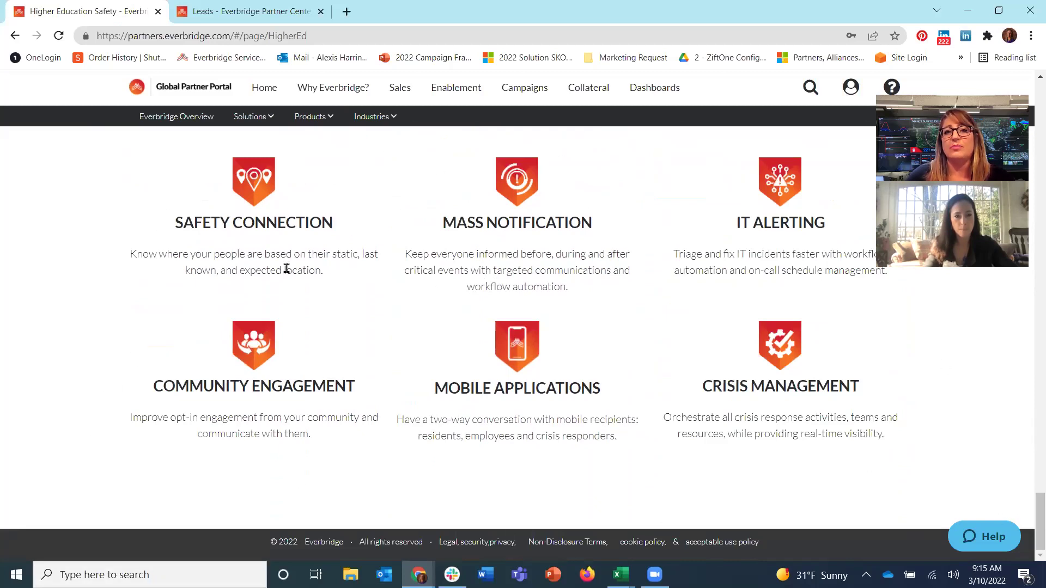
Look over the Solutions, Products and Industries lists under Why Everbridge? and open the Sales section's contacts page
mouse_move(355, 118)
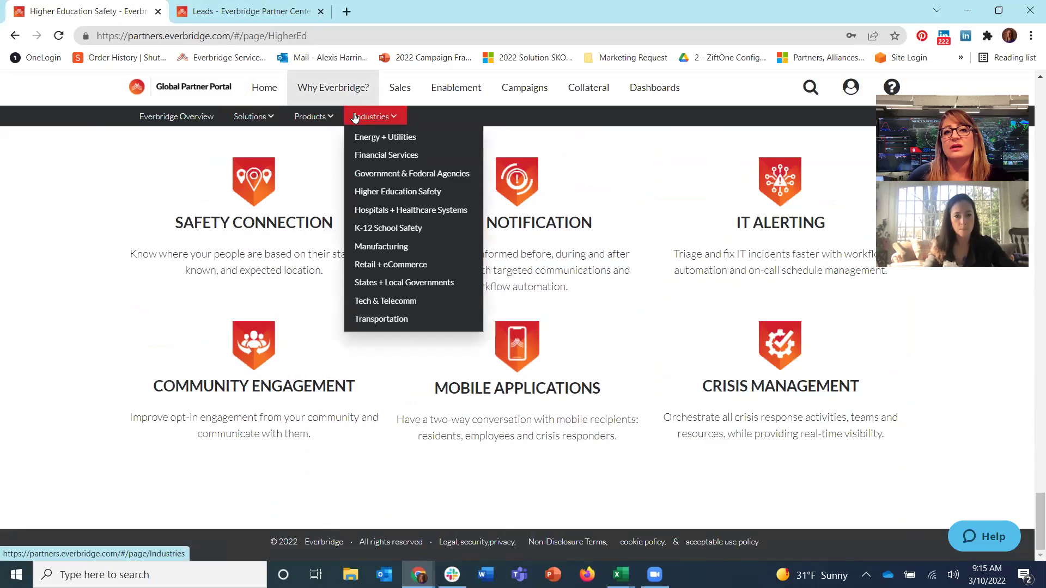
mouse_move(252, 117)
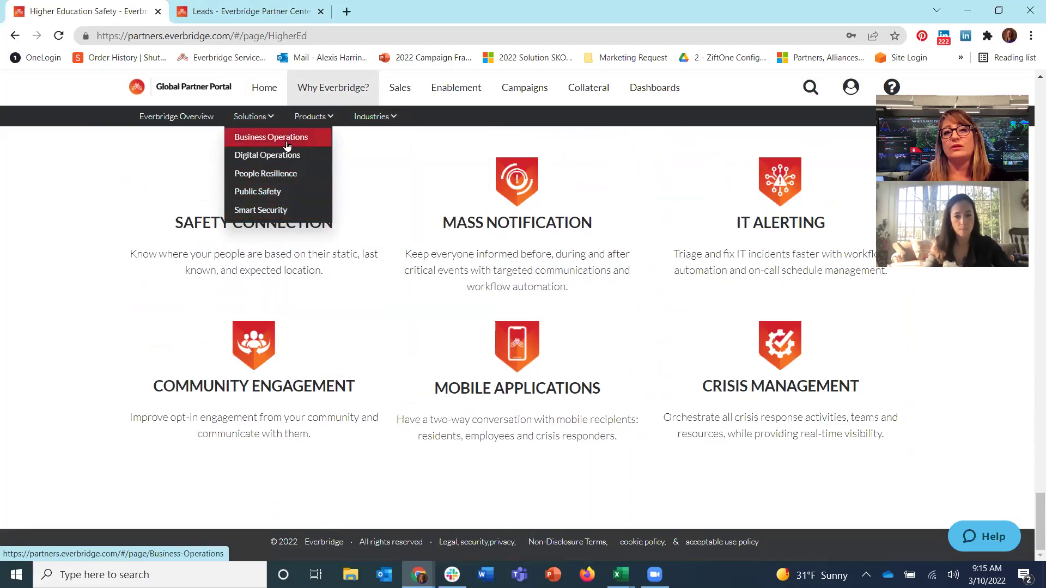
mouse_move(312, 120)
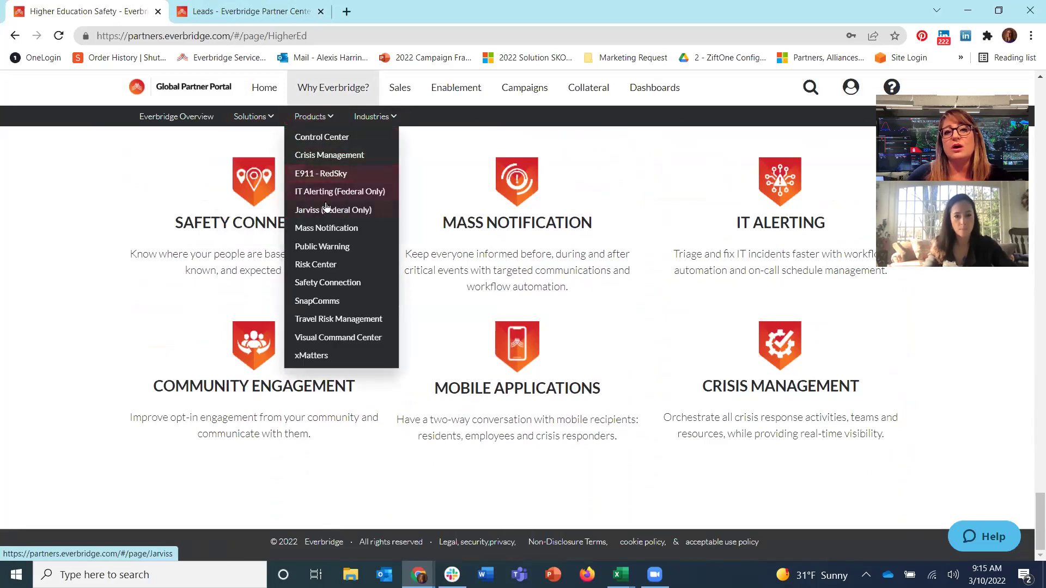
mouse_move(375, 117)
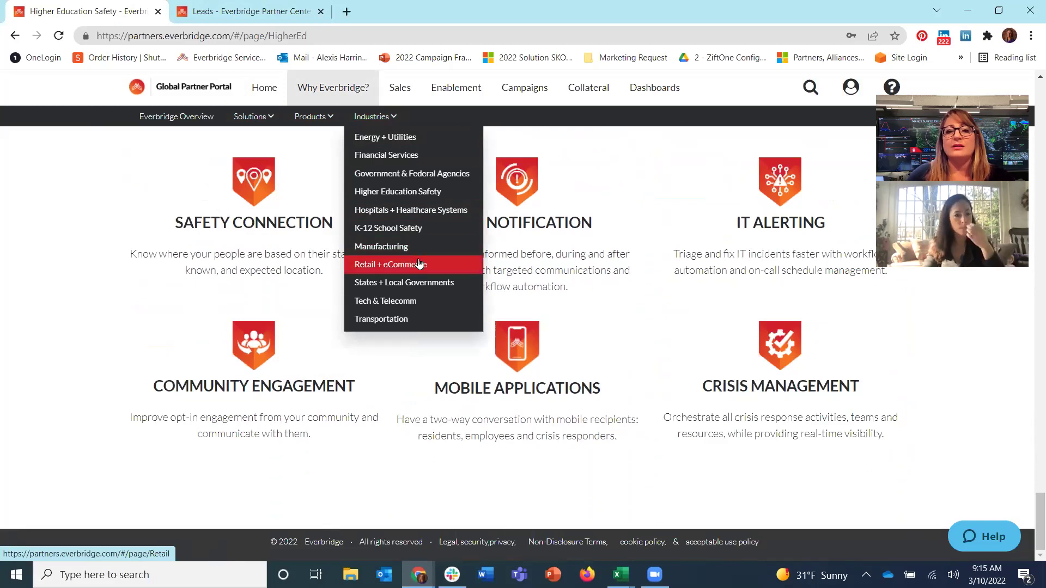
scroll(409, 164, up, 2)
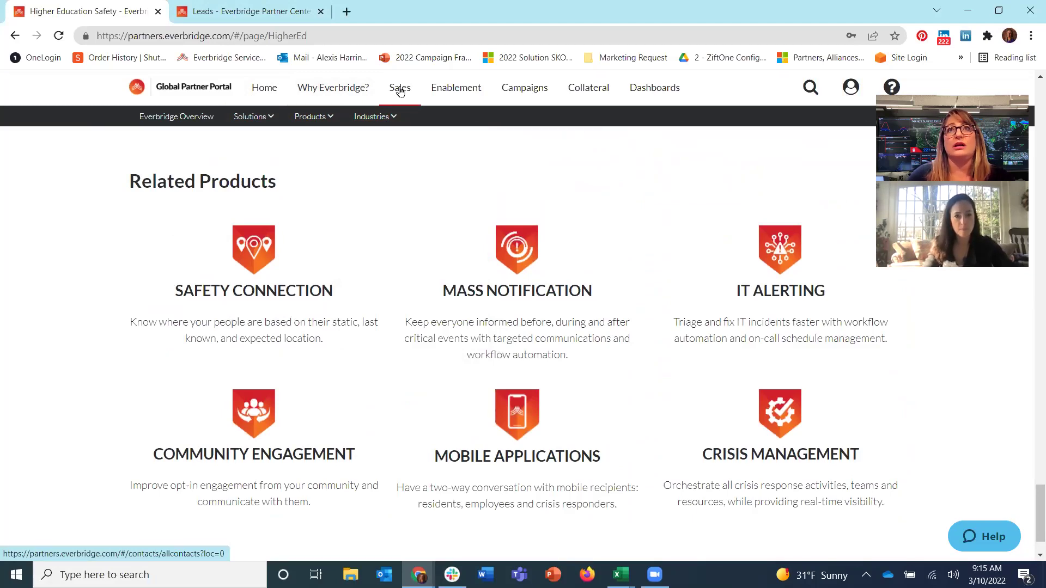
click(399, 89)
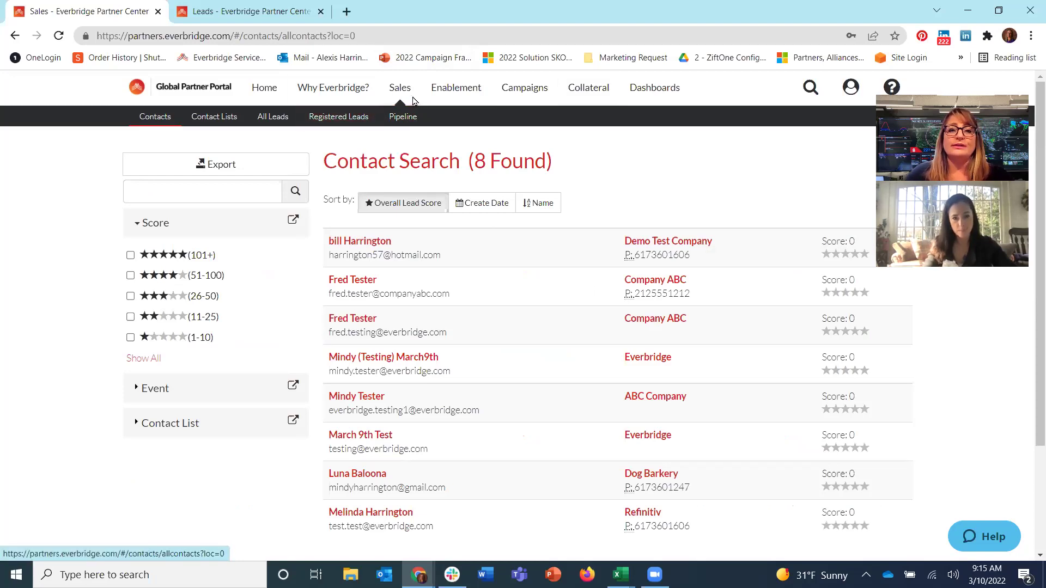
Open Registered Leads, start registering a new lead, and review the form's contact, address, use case, product and solution fields
click(357, 121)
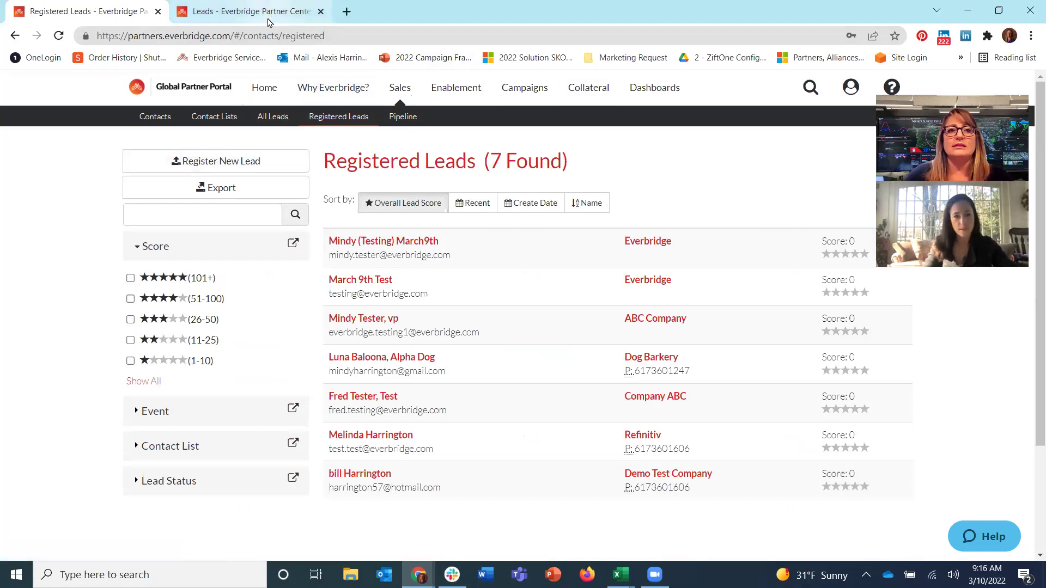
click(243, 162)
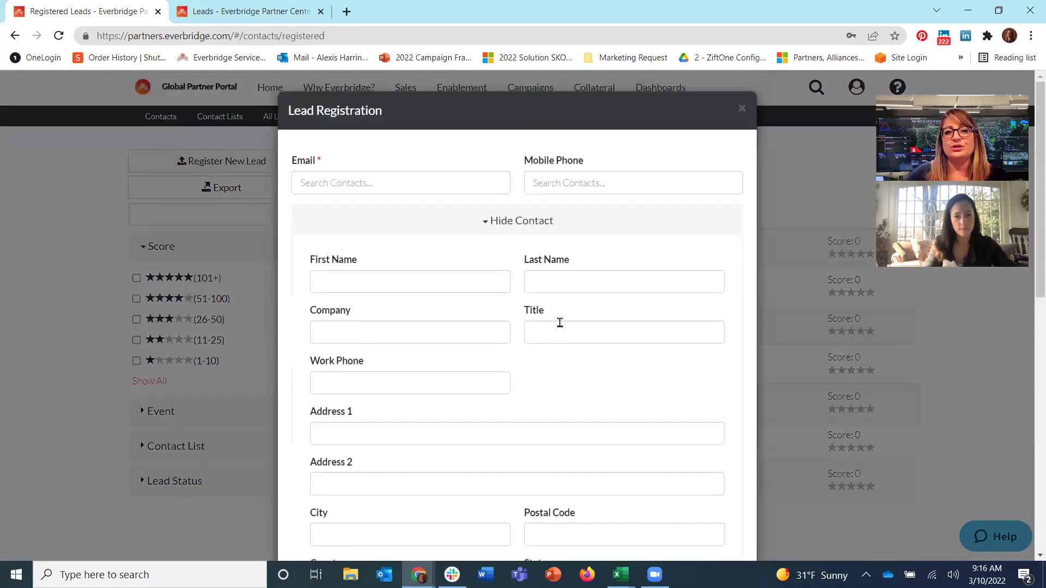
scroll(610, 275, down, 3)
scroll(640, 319, down, 1)
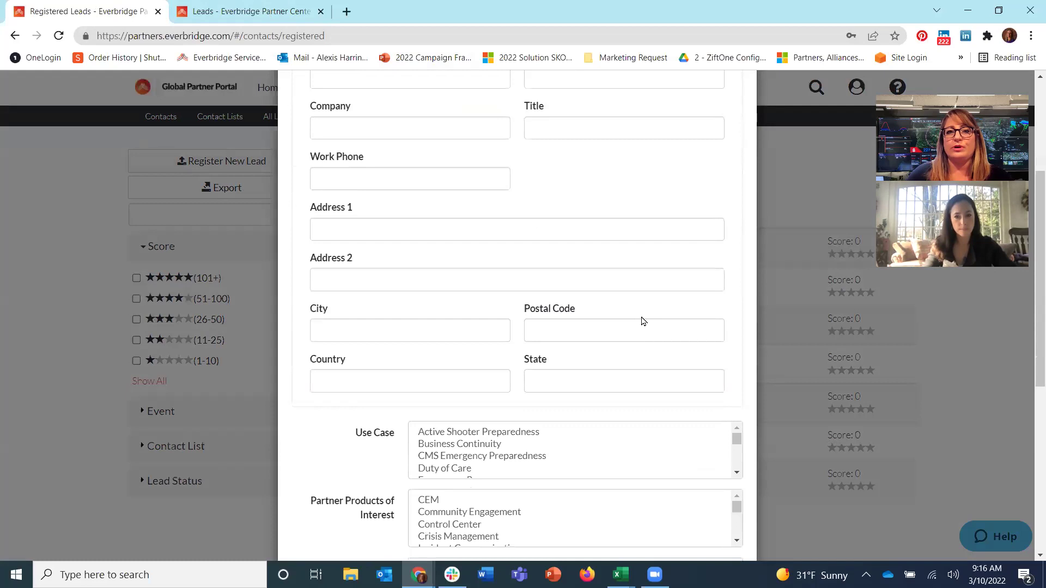
scroll(642, 323, down, 3)
scroll(632, 327, down, 4)
scroll(629, 335, up, 2)
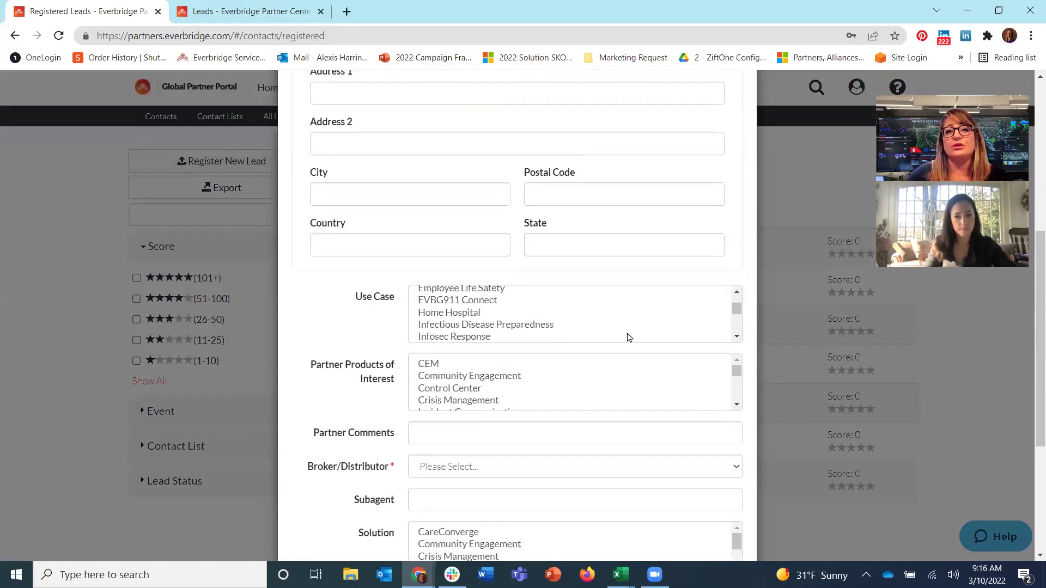
scroll(462, 229, up, 5)
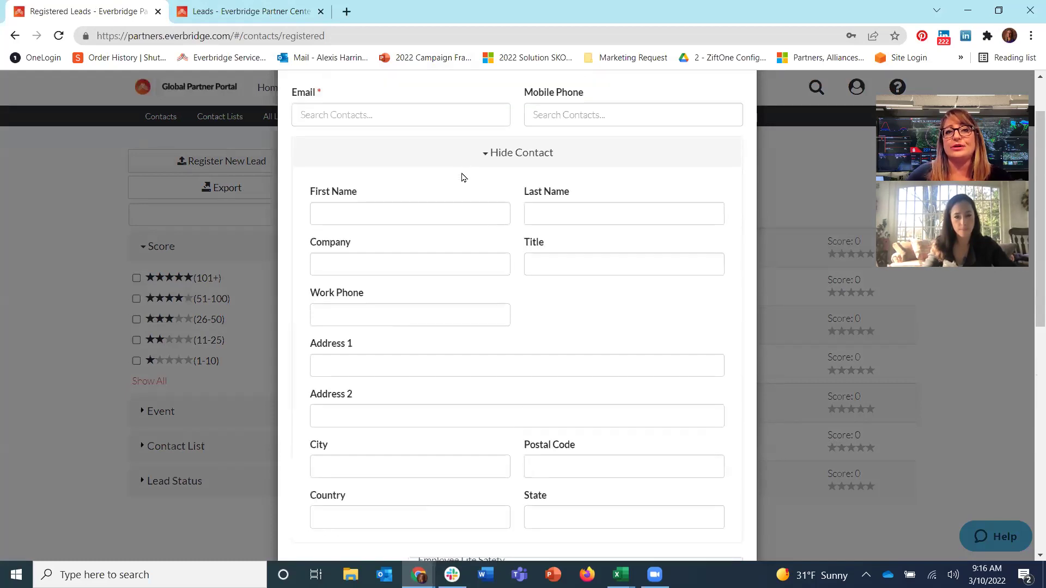
scroll(627, 267, down, 3)
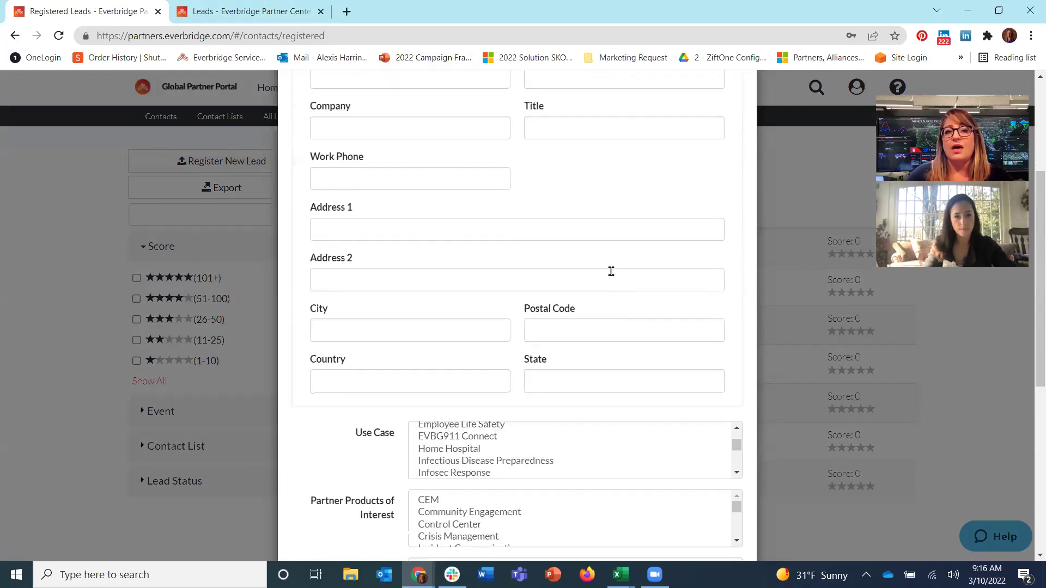
scroll(613, 286, down, 3)
scroll(614, 289, down, 2)
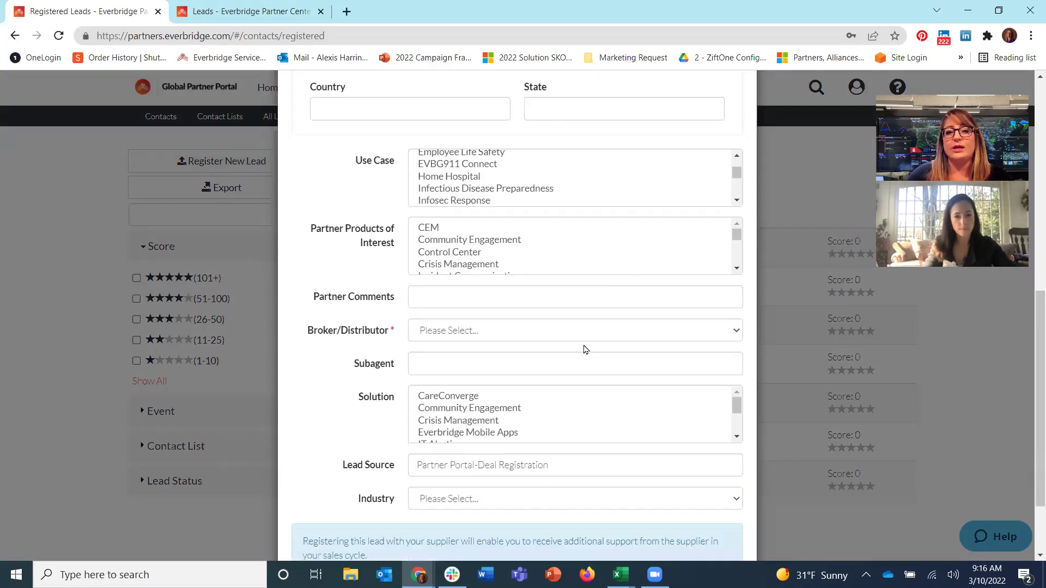
Check the Broker/Distributor choices in the Lead Registration form, look back over its fields, and close it without registering a lead
click(475, 334)
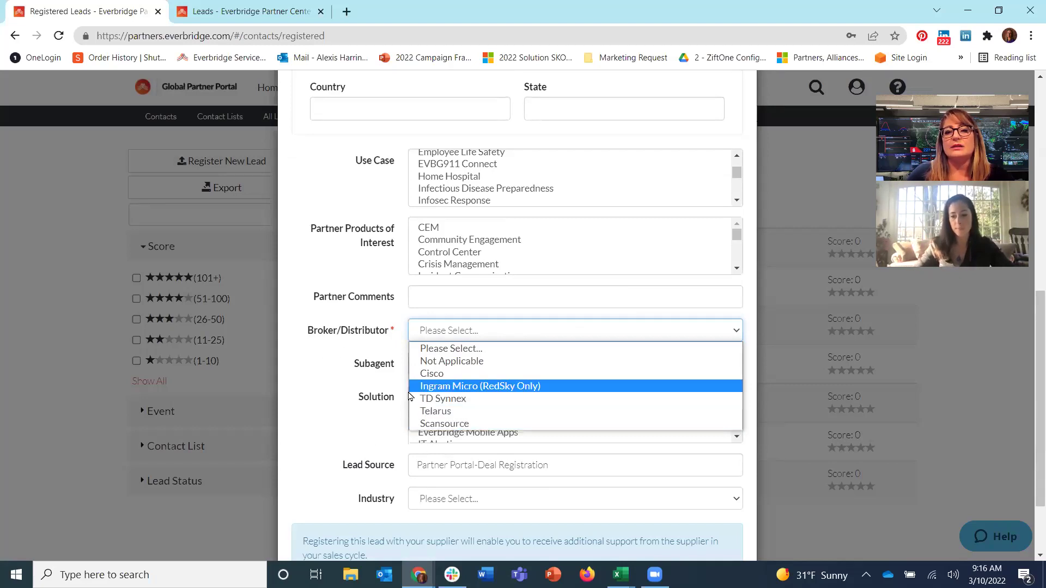
click(350, 419)
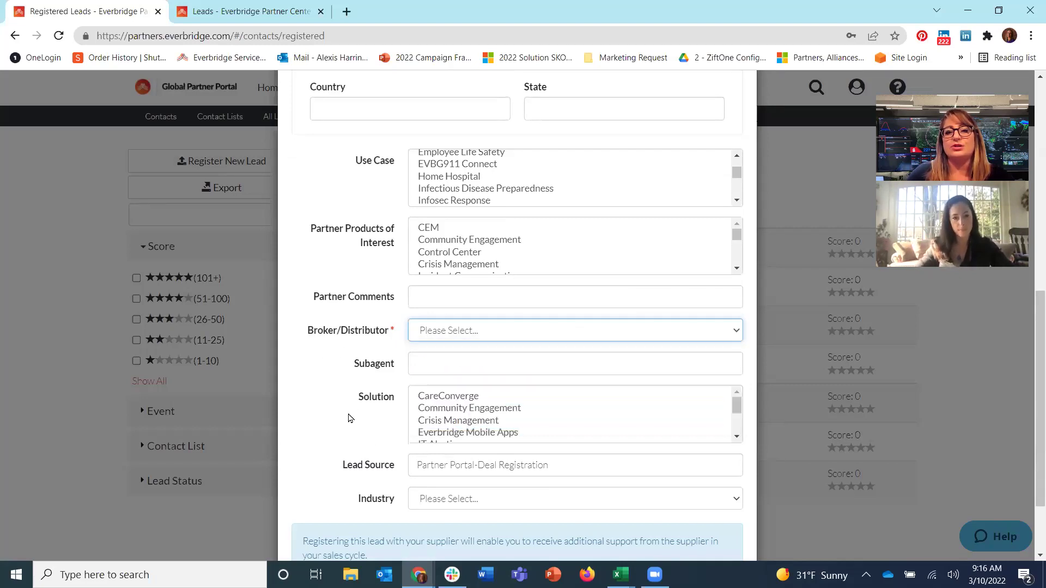
click(577, 335)
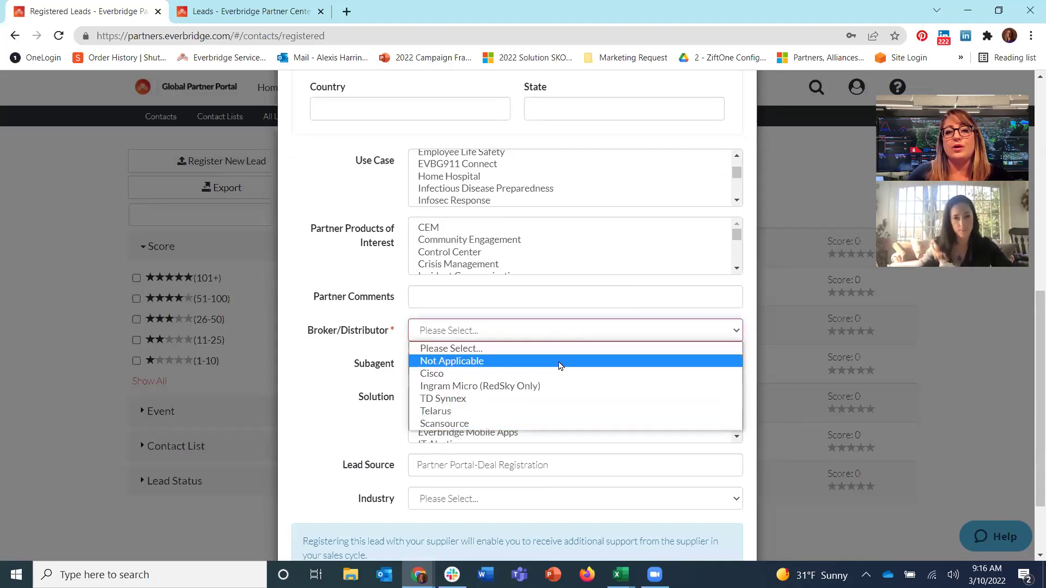
click(378, 383)
scroll(374, 382, down, 2)
scroll(373, 381, up, 5)
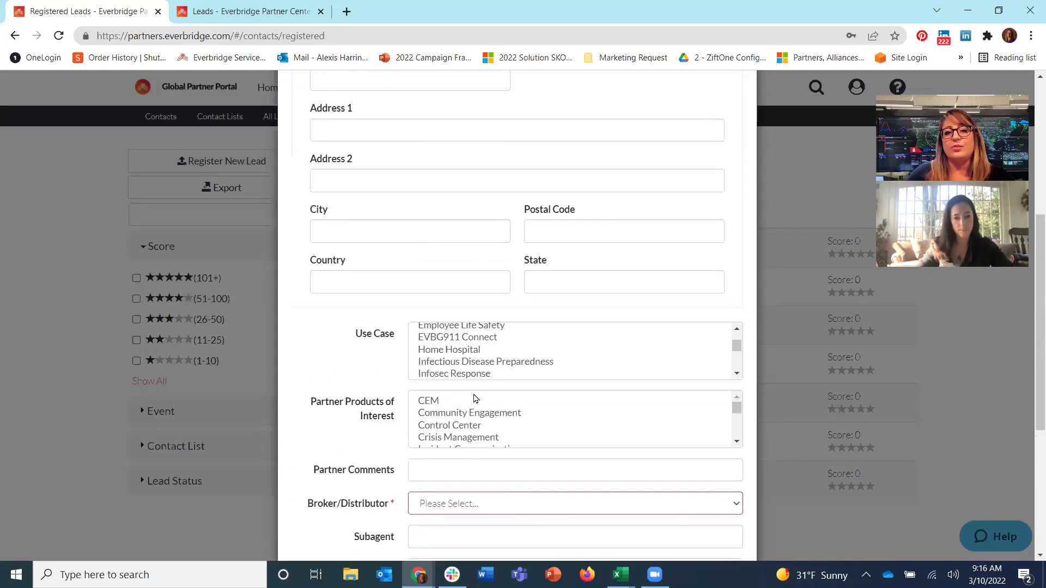
scroll(666, 301, up, 2)
scroll(666, 301, up, 3)
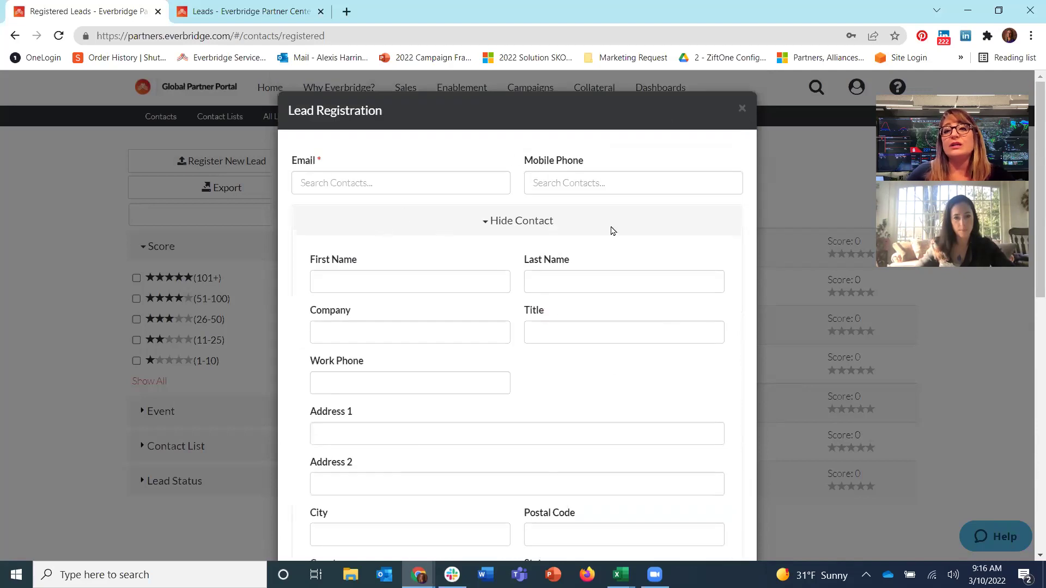
click(743, 108)
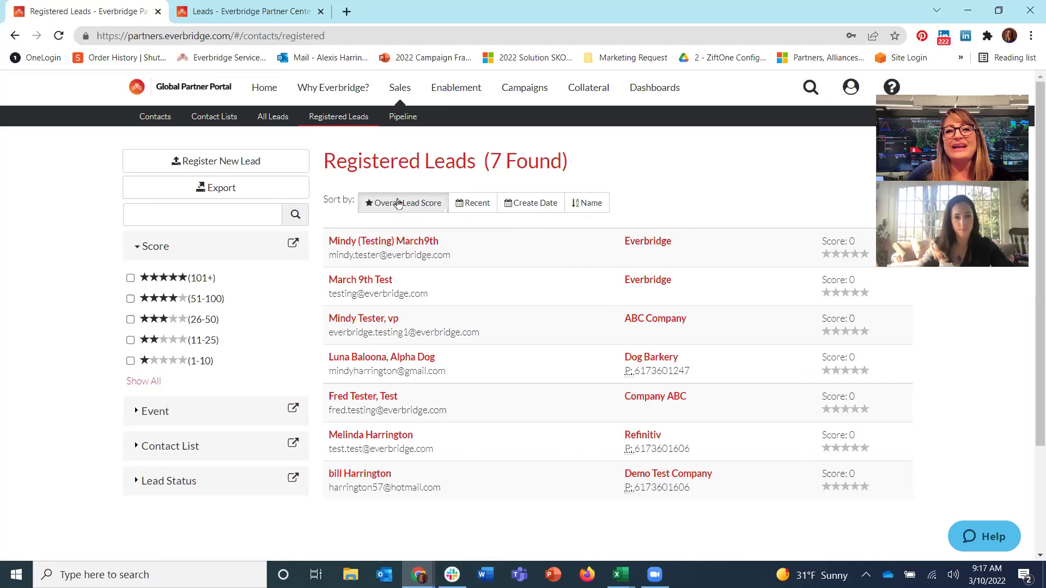
Open the Refinitiv_Zift Test deal from the sales pipeline and review its stages, deal details, attachments and lead information
click(401, 118)
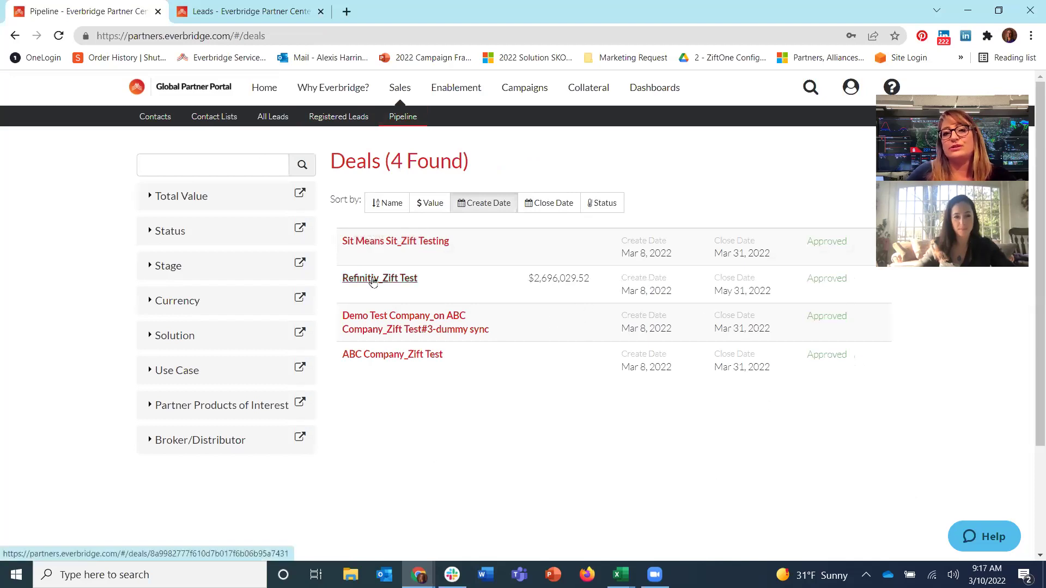
click(400, 280)
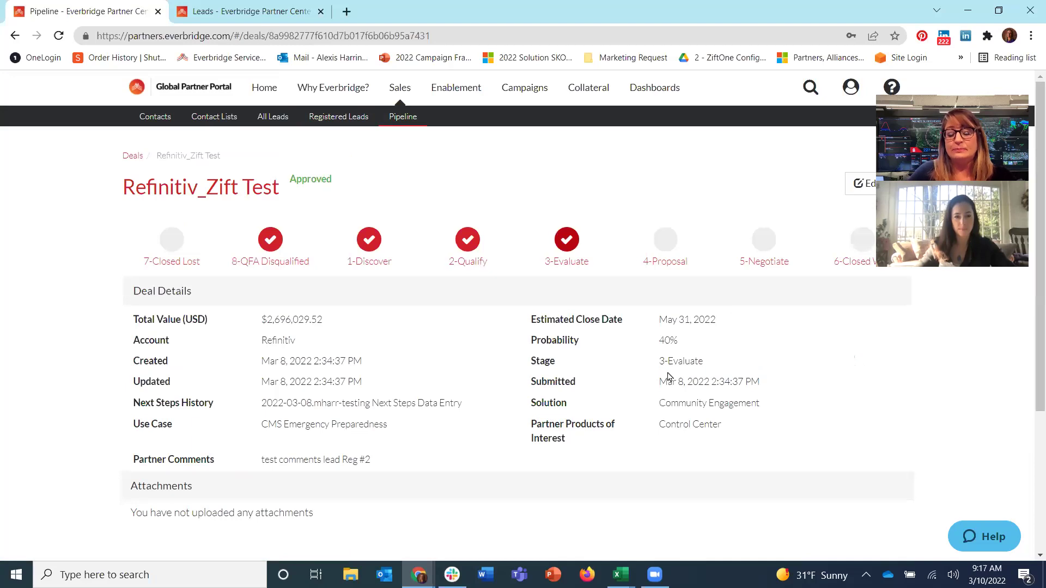
scroll(665, 419, down, 1)
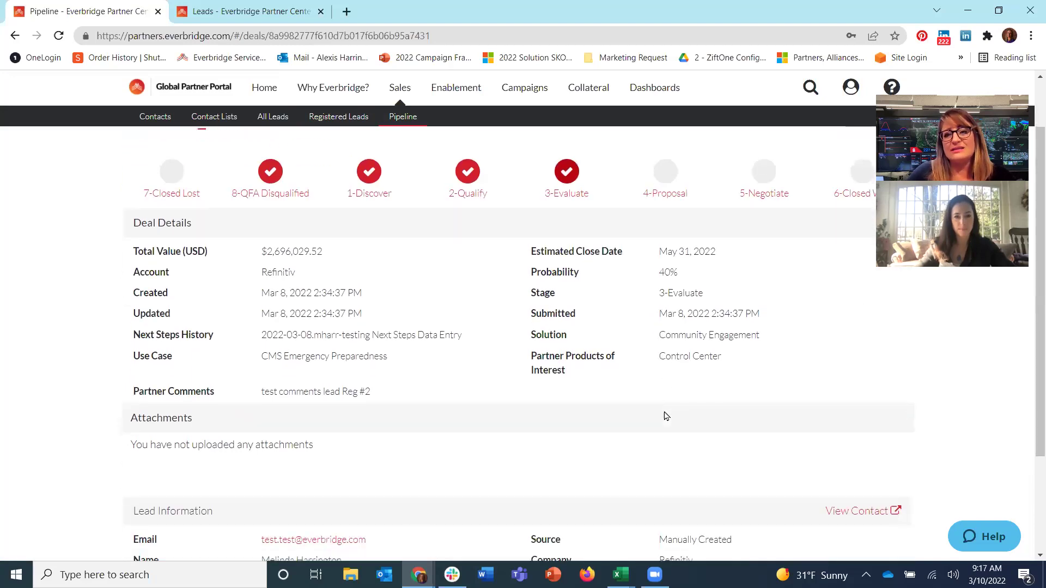
scroll(676, 410, down, 1)
scroll(676, 409, up, 1)
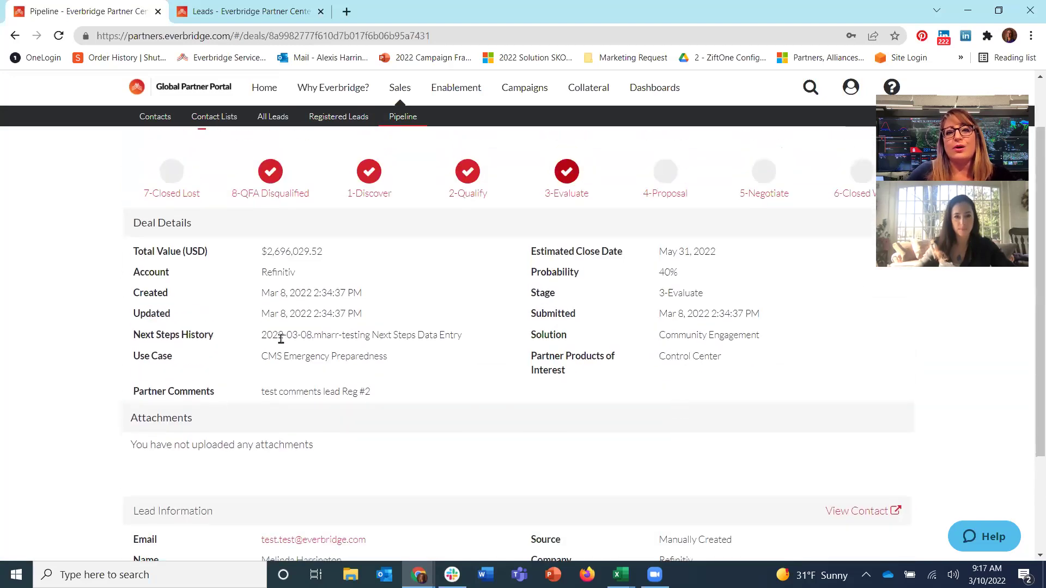
scroll(545, 375, down, 2)
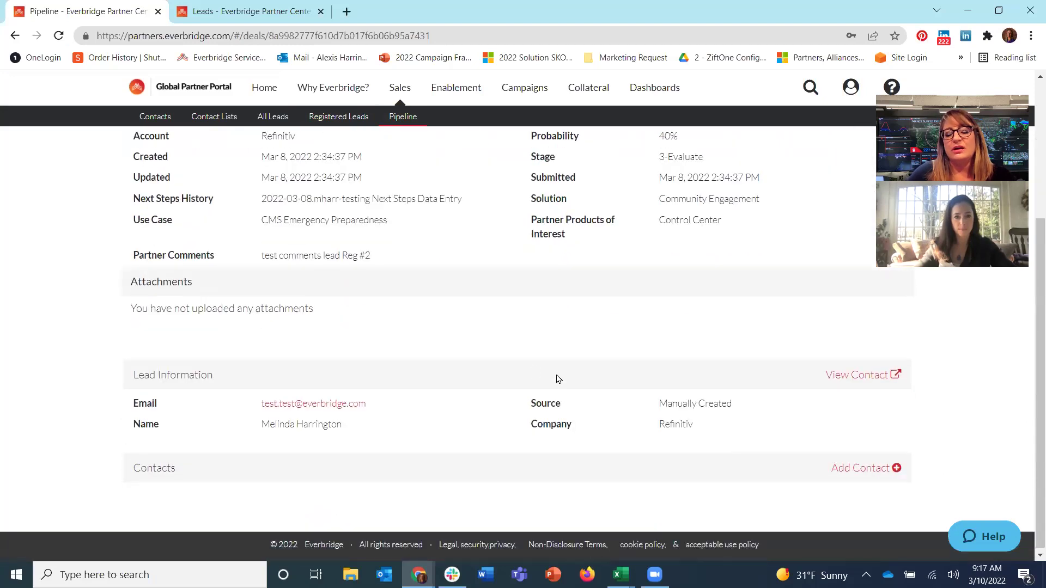
scroll(707, 467, up, 1)
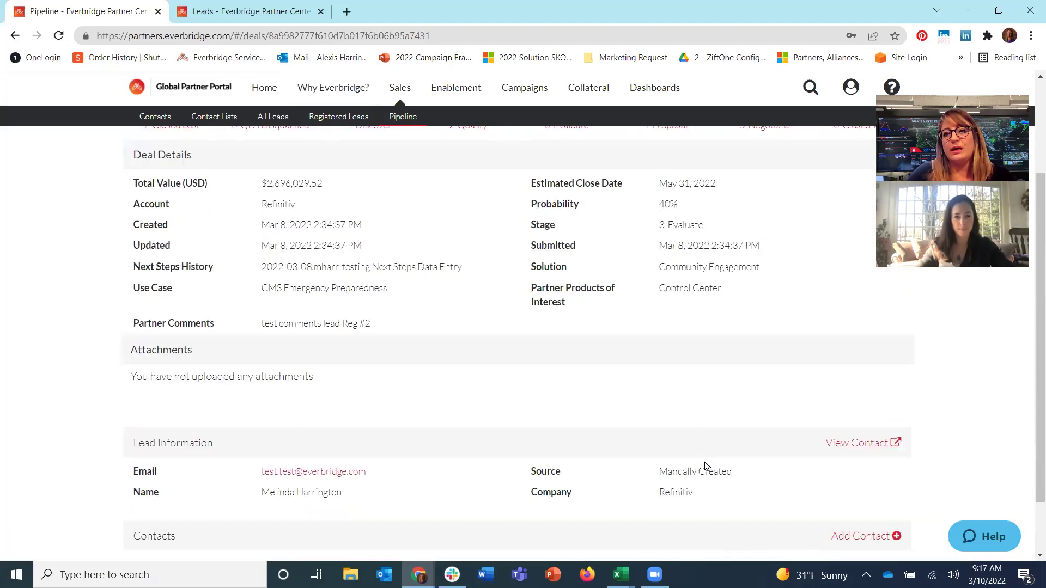
Highlight the Estimated Close Date and Total Value in the Refinitiv_Zift Test deal details
drag(650, 189, 734, 187)
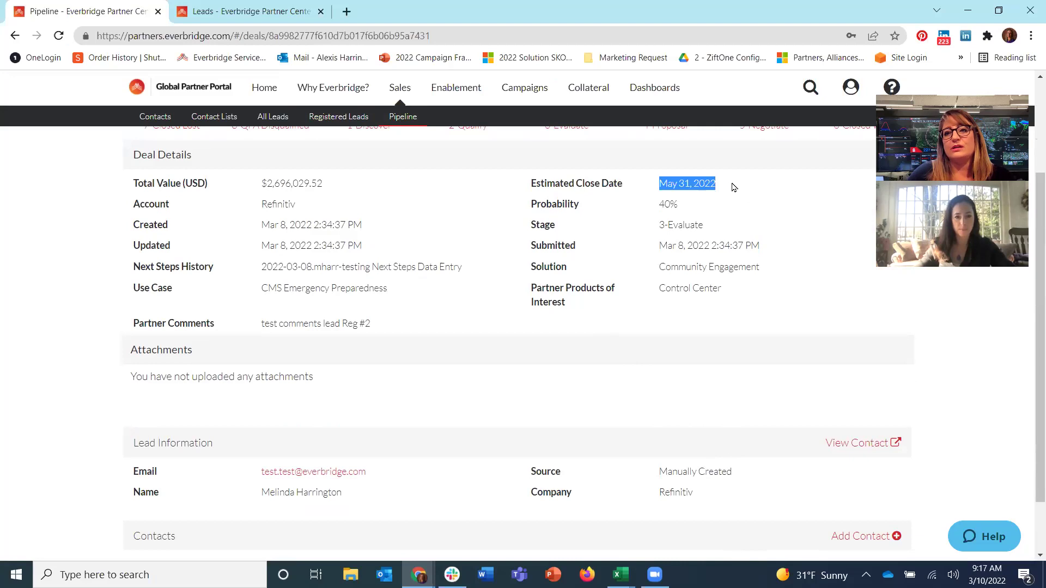
click(733, 187)
right_click(733, 186)
click(680, 211)
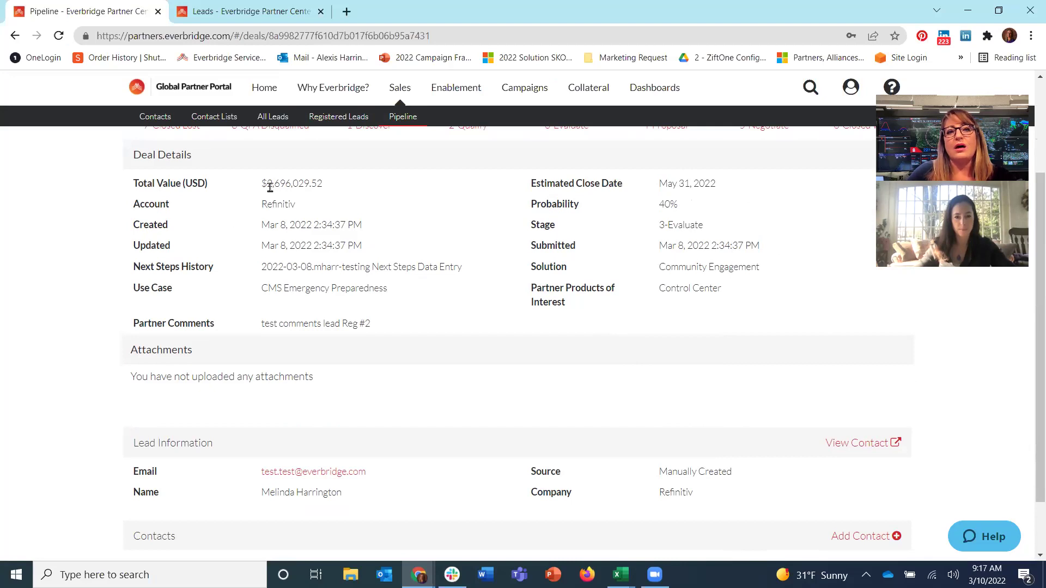
drag(270, 187, 343, 191)
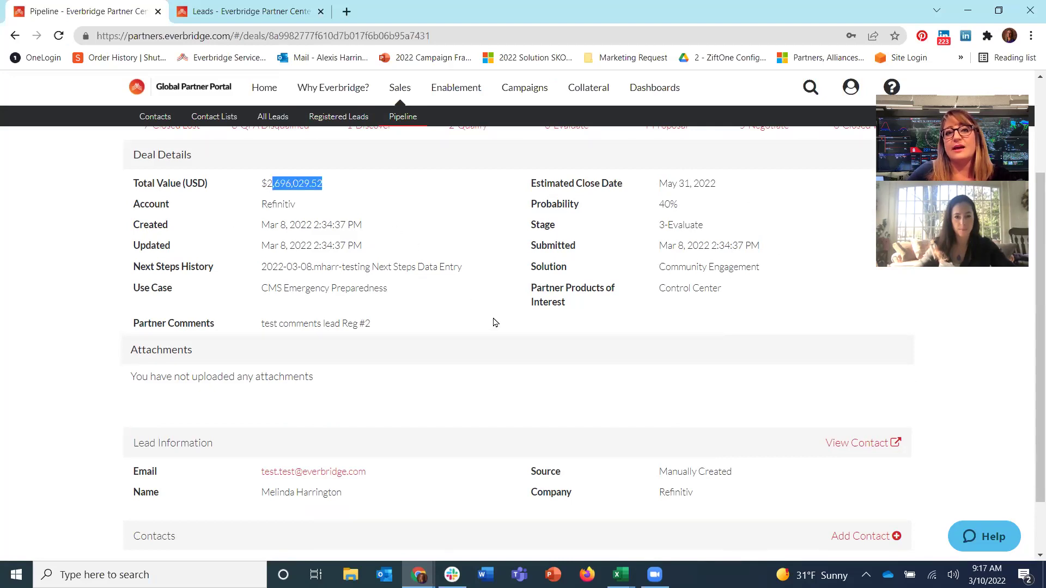
scroll(500, 323, up, 3)
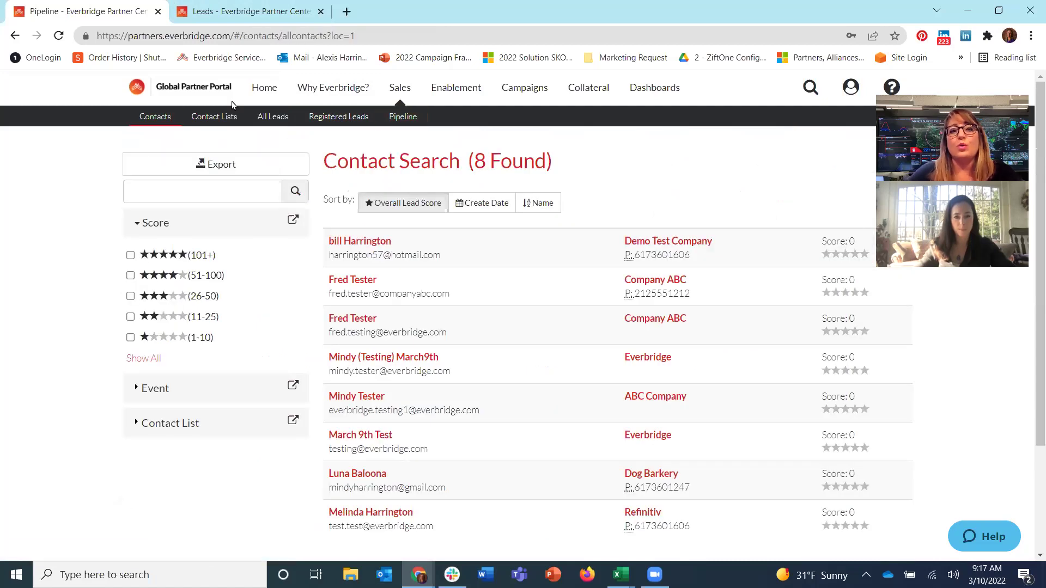
View the Contact Lists page and open the campaign The Evolution of Workplace Violence: A 2022 Perspective to see its mailings and social posts
click(220, 123)
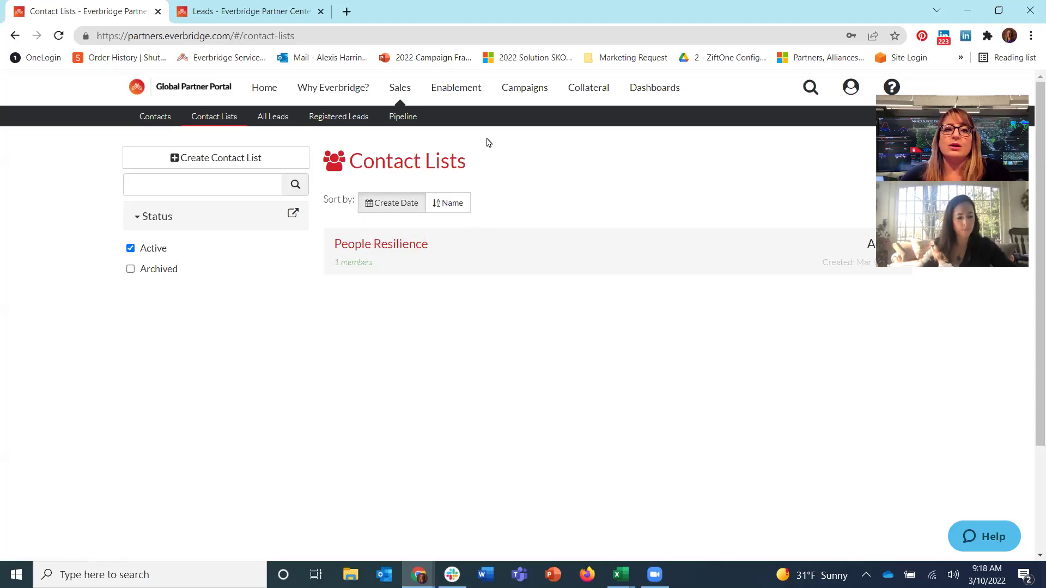
click(535, 94)
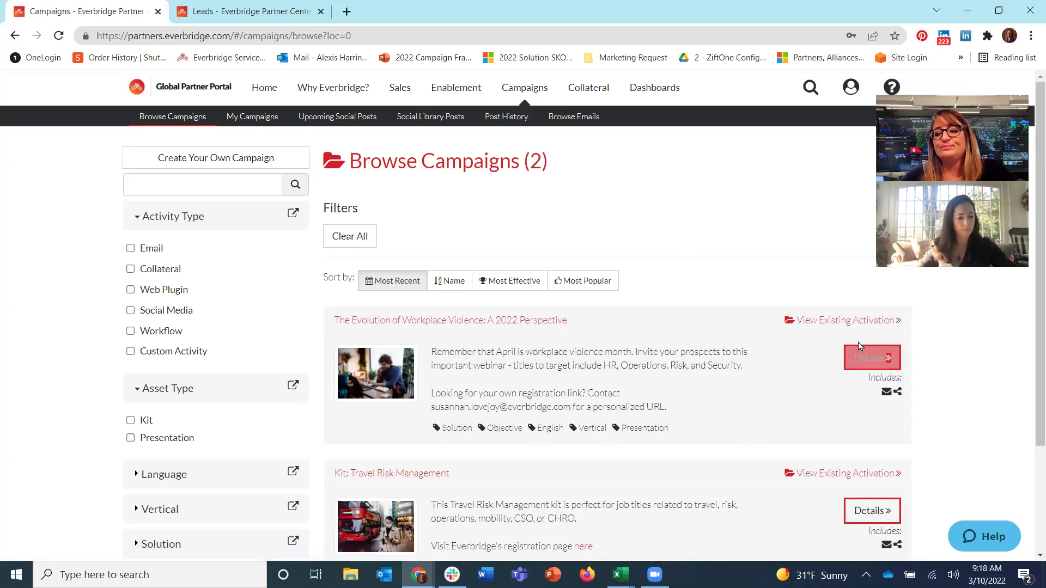
click(451, 326)
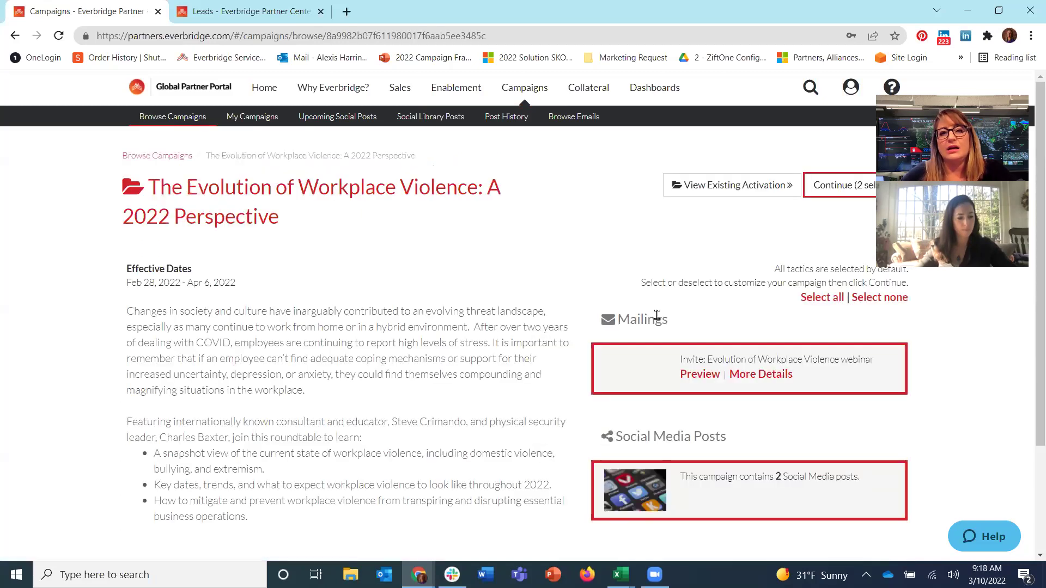
scroll(712, 310, down, 1)
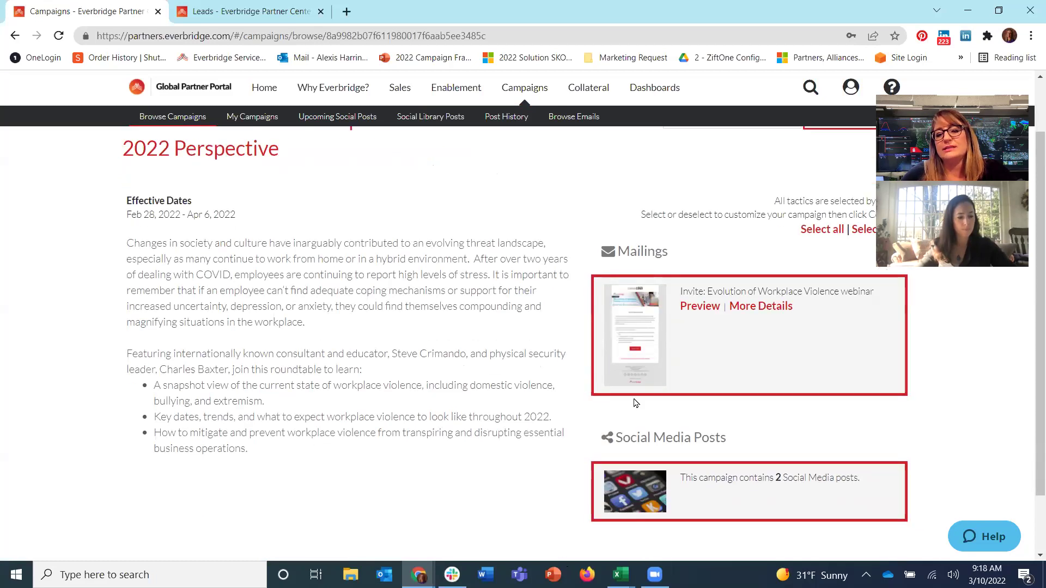
Preview the Evolution of Workplace Violence webinar invite, read it through, and highlight the partner contact details in its footer
click(711, 310)
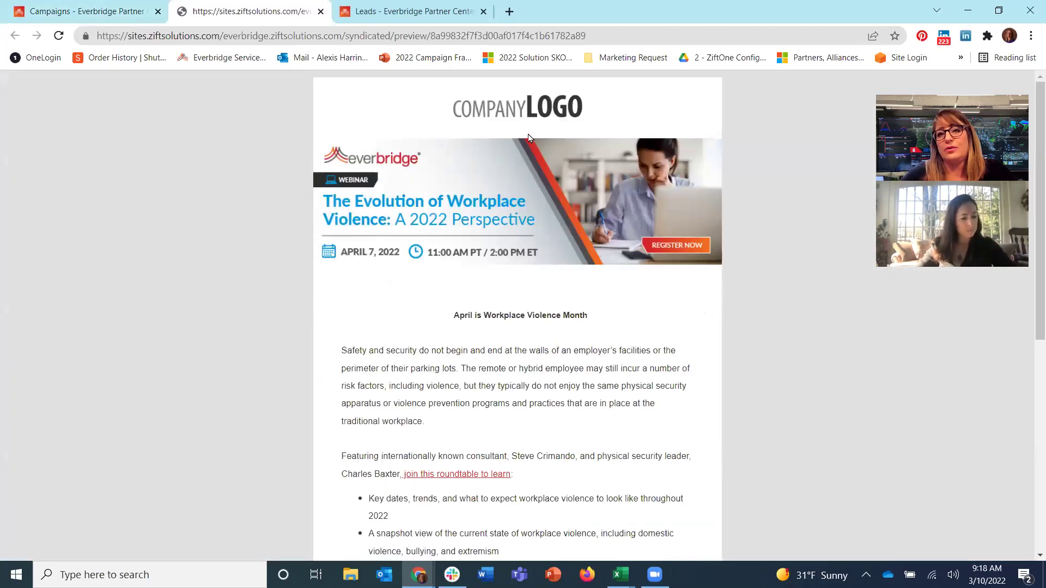
scroll(573, 353, down, 1)
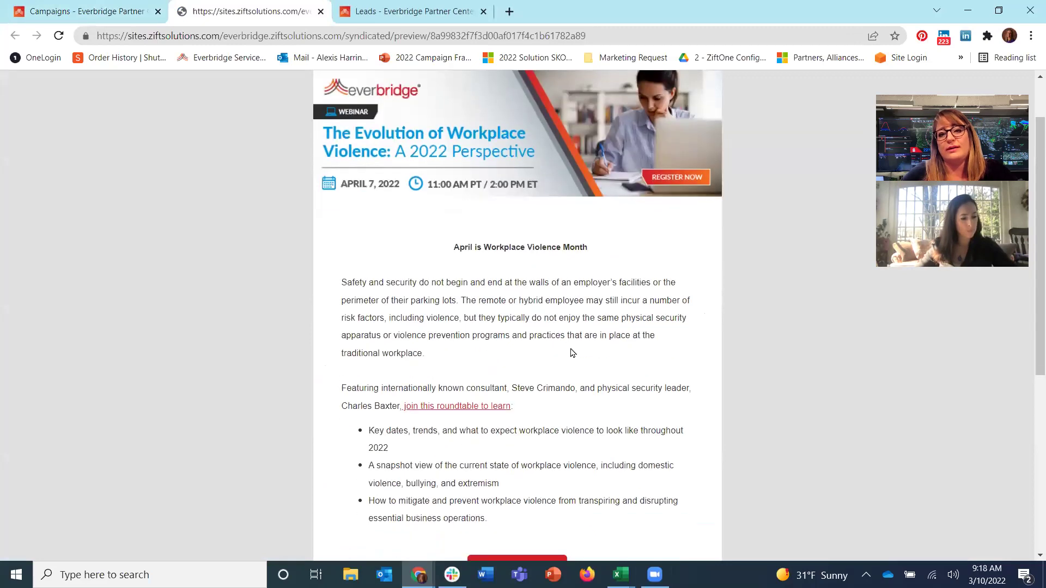
scroll(572, 349, down, 3)
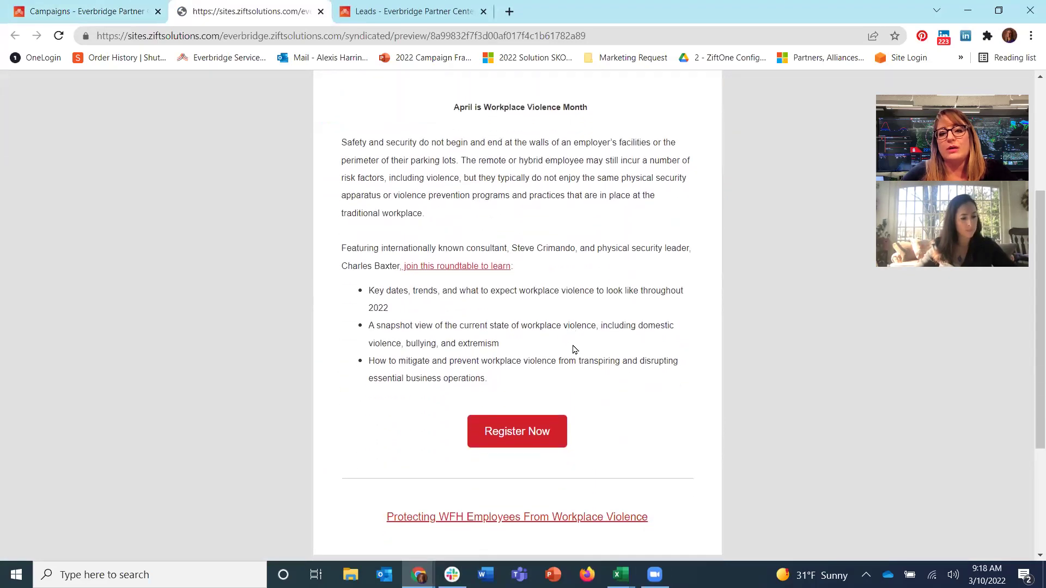
scroll(584, 364, down, 2)
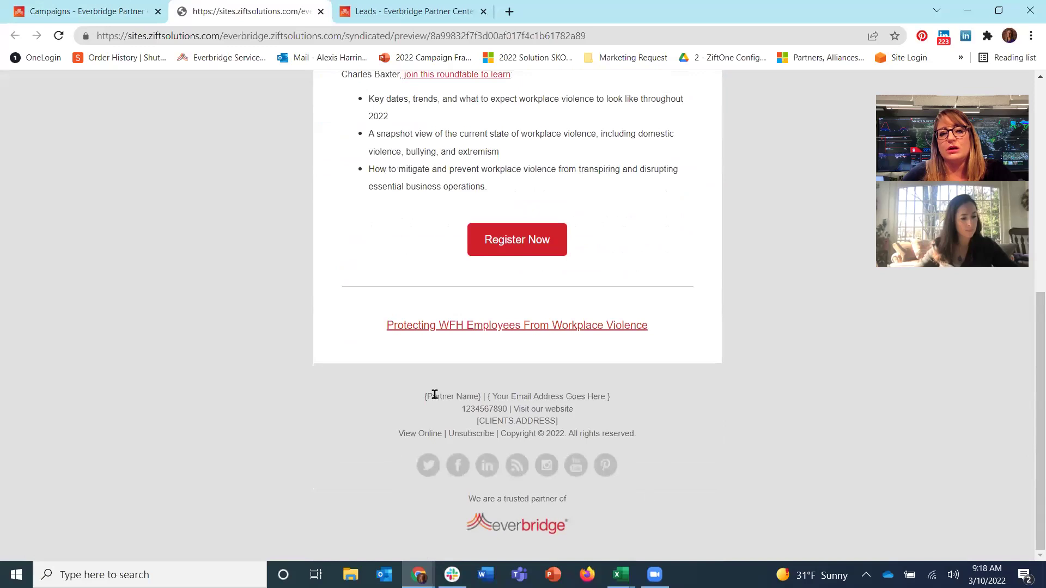
drag(422, 401, 715, 455)
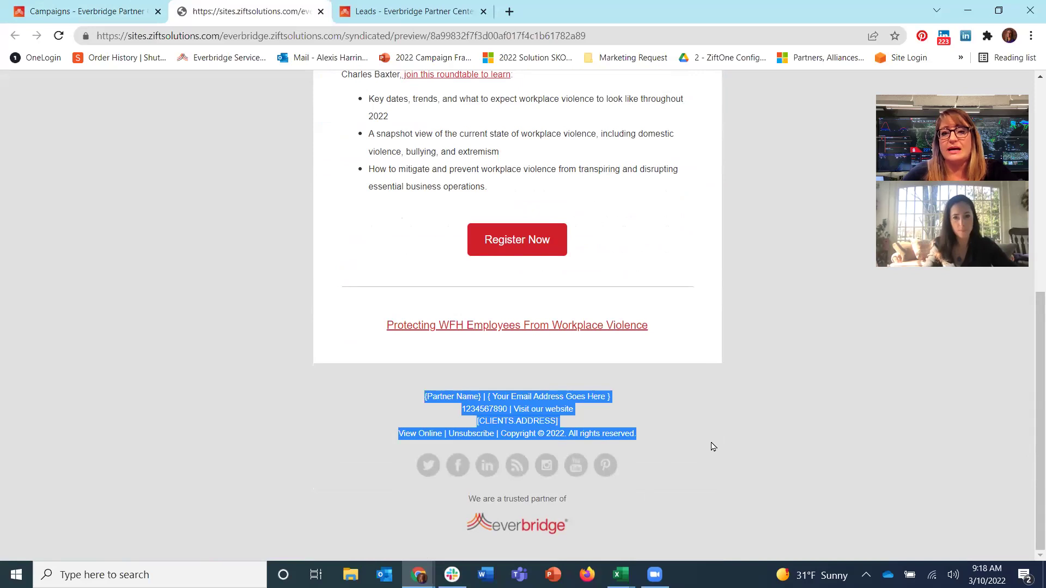
Return to the Workplace Violence campaign and activate it with both the webinar invite and the campaign social posts included
click(109, 16)
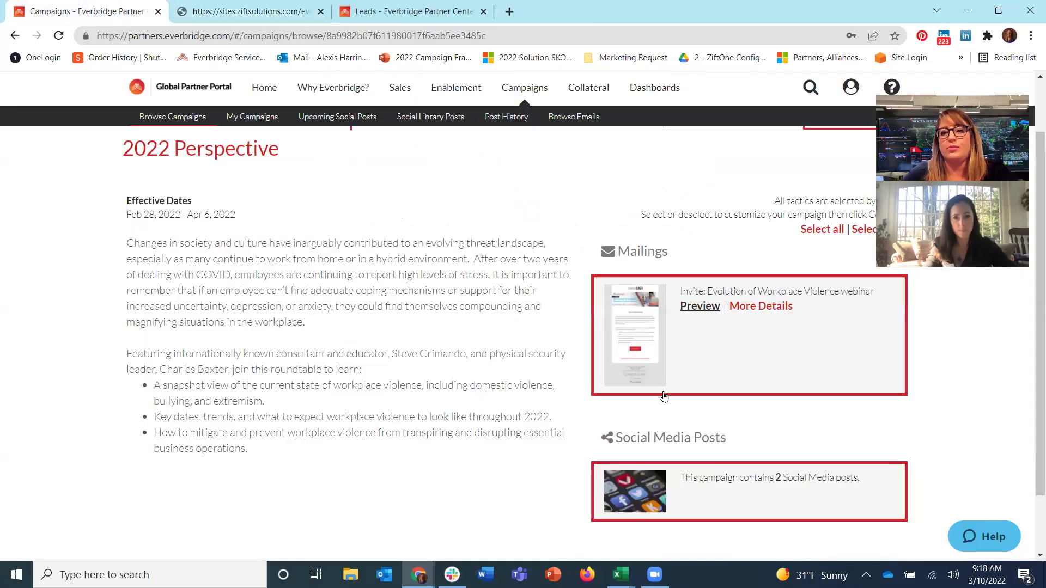
scroll(668, 395, up, 1)
click(824, 186)
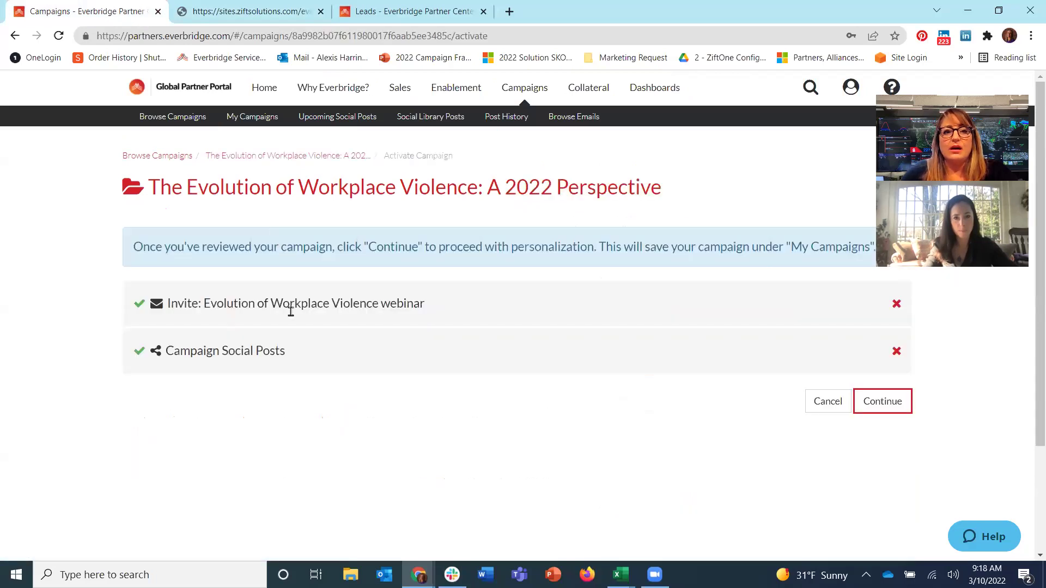
click(892, 404)
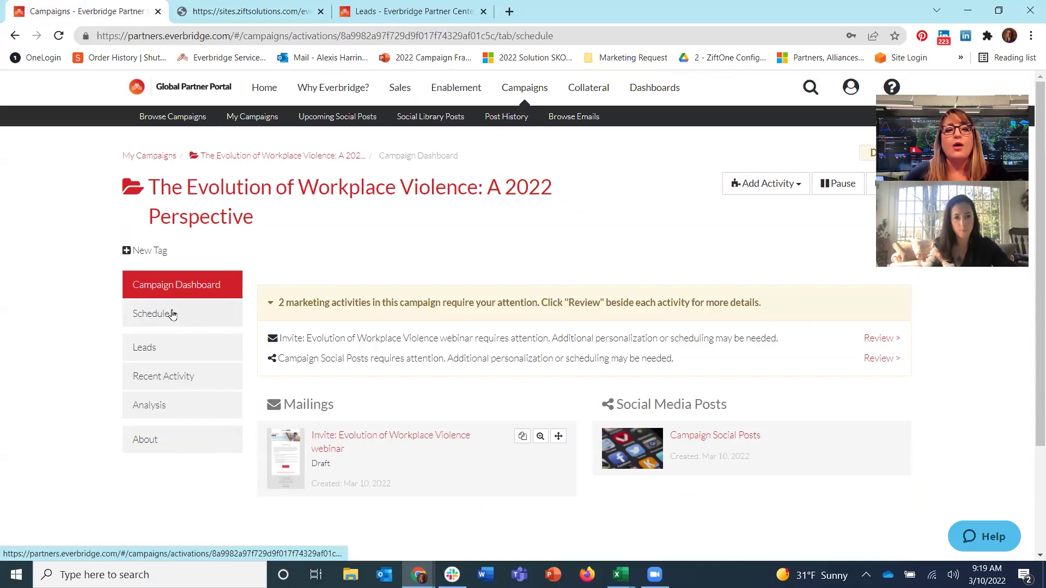
View the Workplace Violence campaign's schedule and look over its analysis report, including the recent activity and assets sections
click(170, 314)
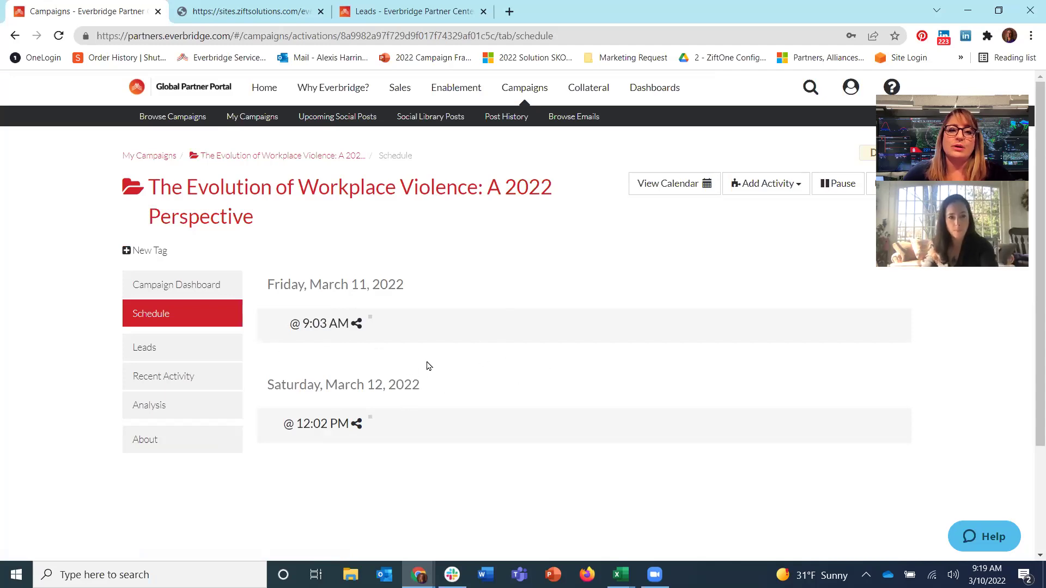
scroll(516, 480, down, 1)
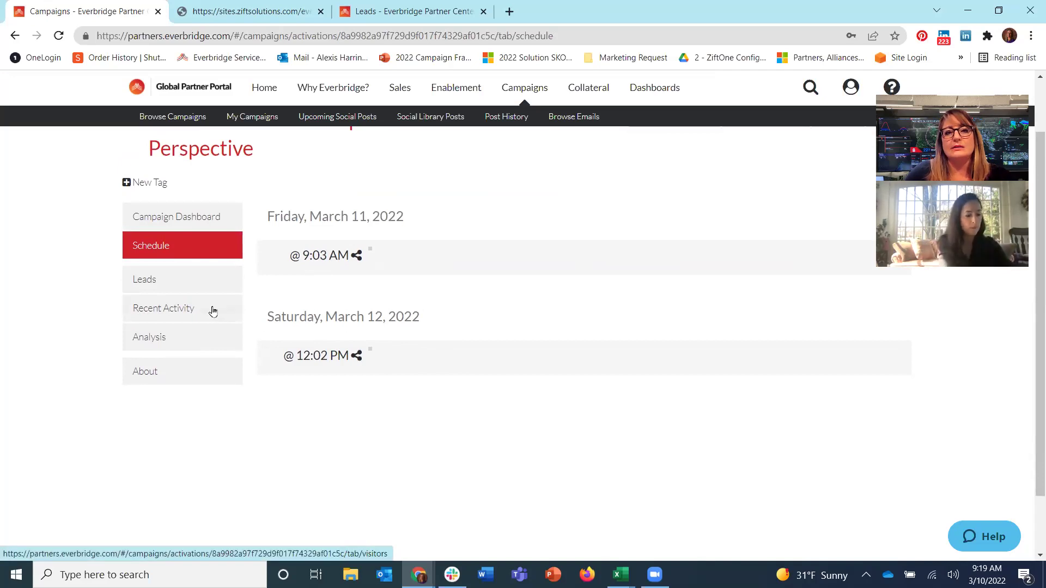
click(192, 337)
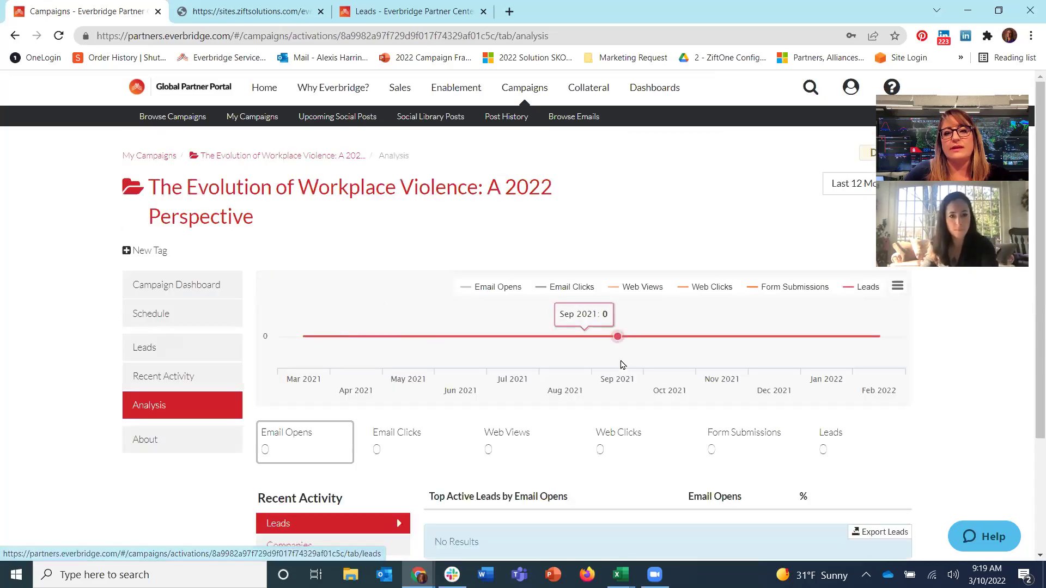
scroll(620, 406, down, 1)
scroll(620, 406, down, 1)
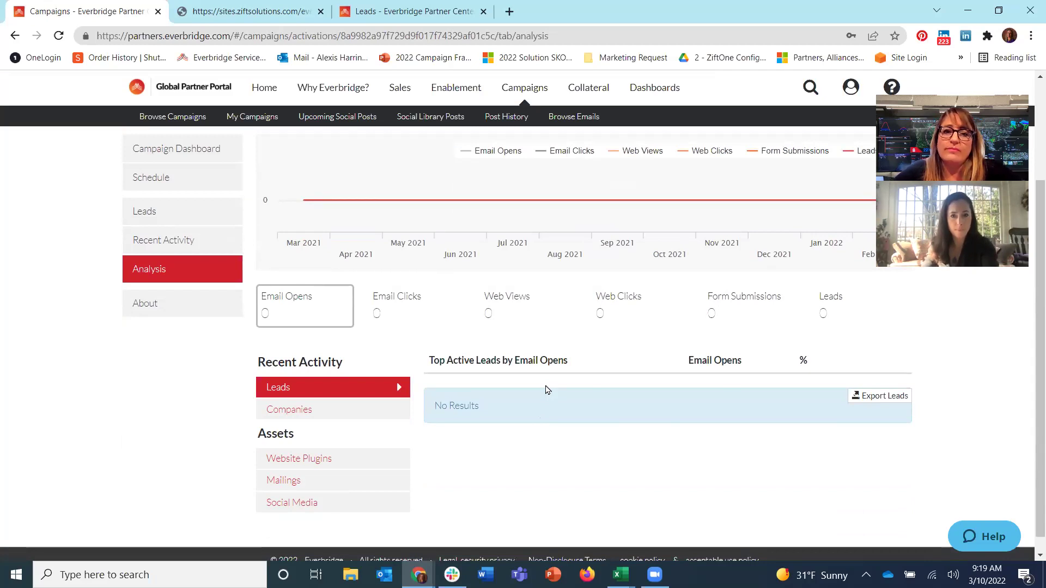
click(460, 113)
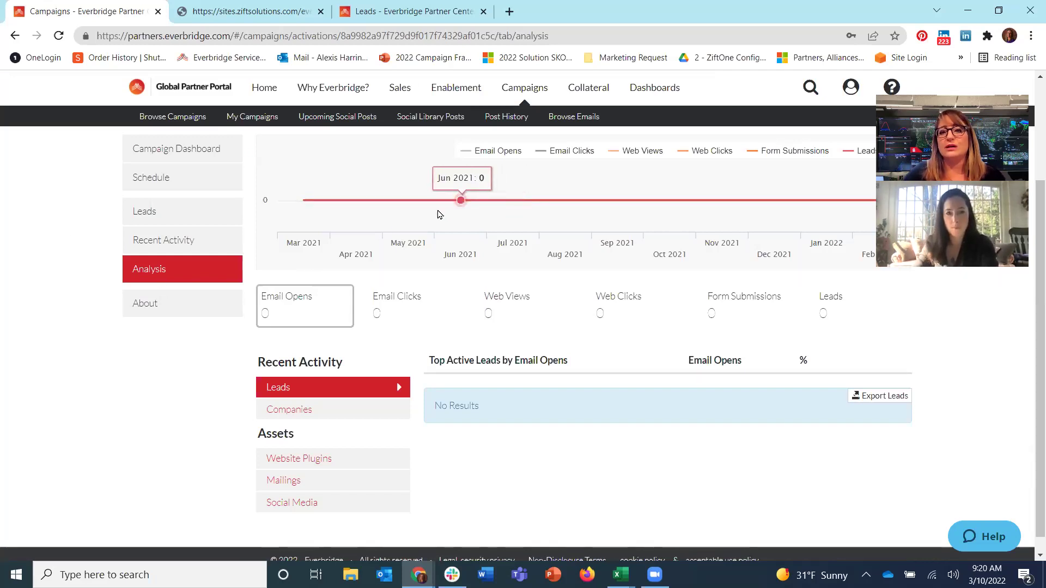
Look over the dashboards' Reporting Overview, open the Top Companies report and highlight its title
click(657, 93)
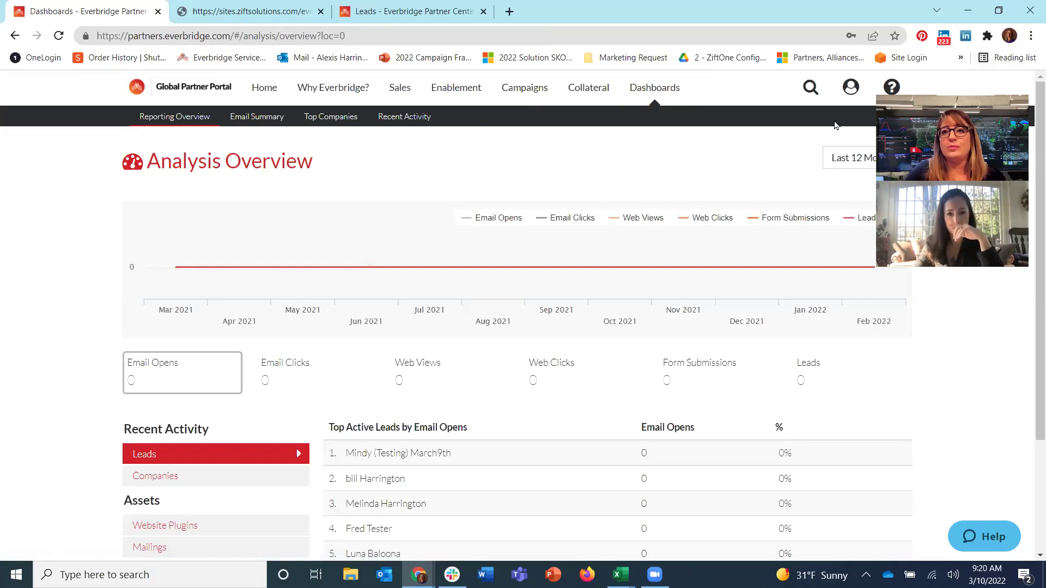
scroll(561, 427, down, 2)
scroll(568, 425, up, 1)
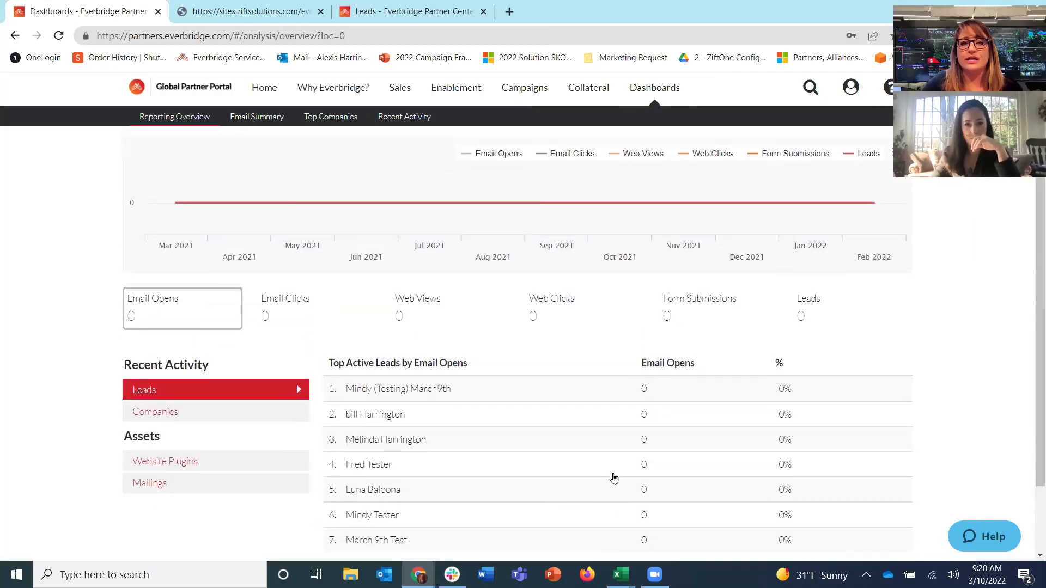
scroll(614, 477, up, 1)
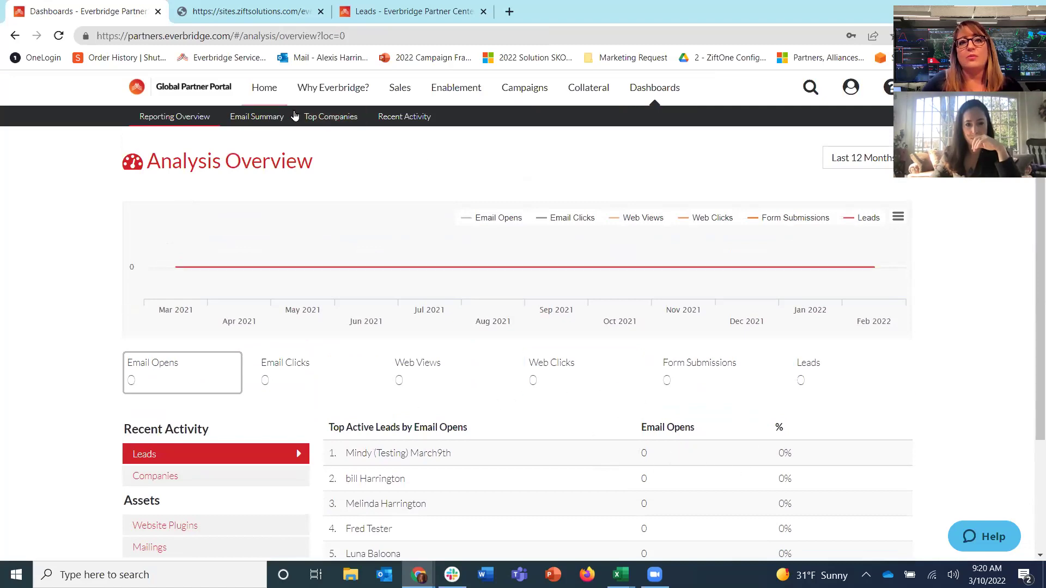
click(327, 120)
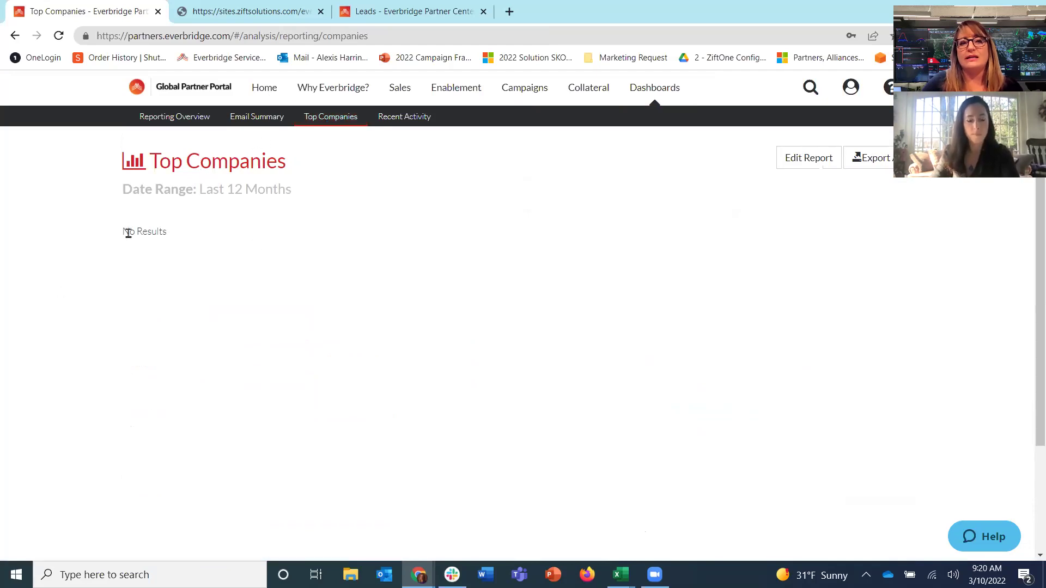
triple_click(186, 157)
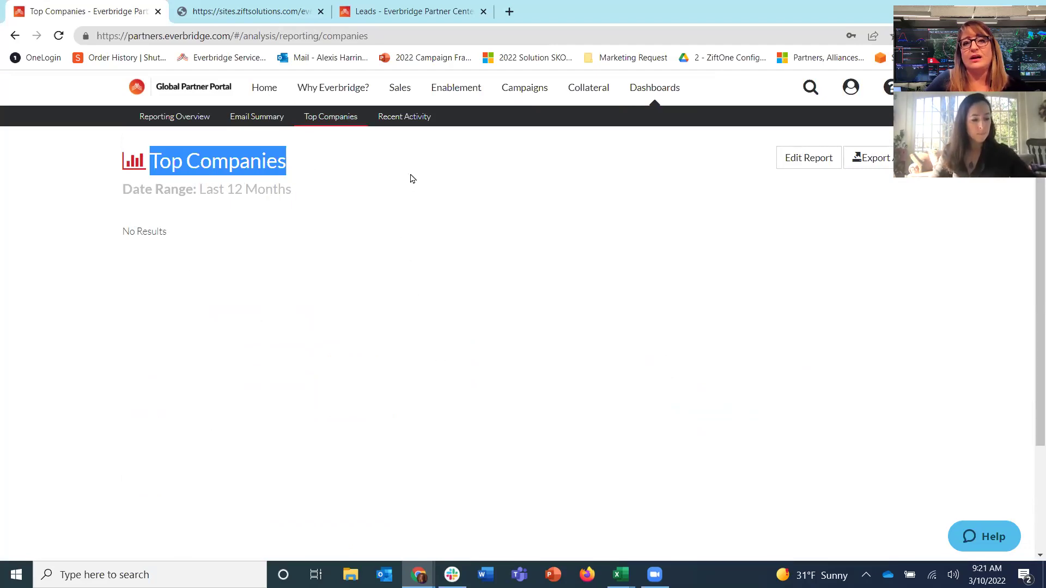
View the Enablement section's My Courses, Certifications and My Certifications pages, and return to My Courses
click(463, 97)
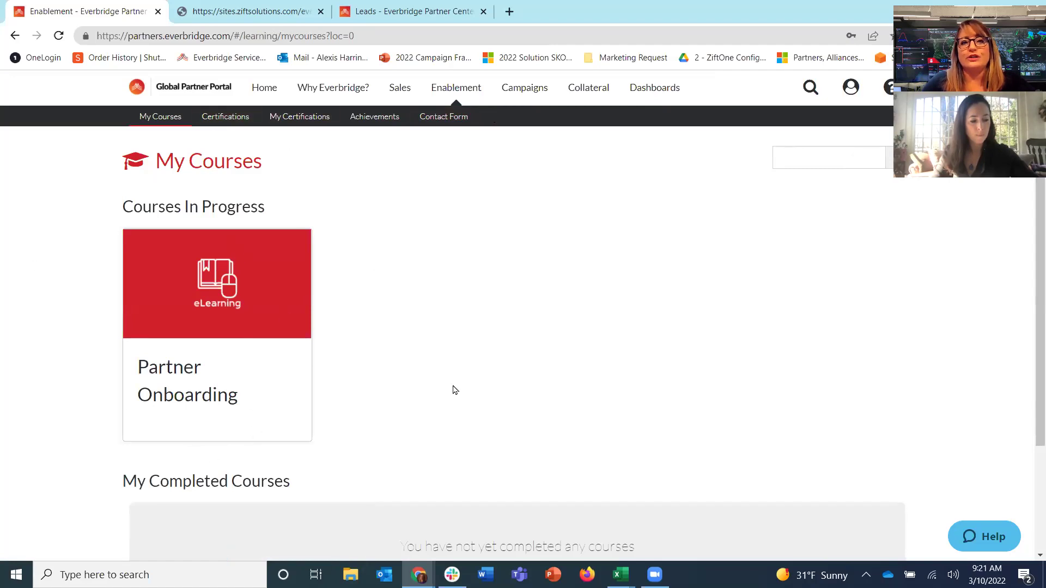
scroll(596, 411, down, 3)
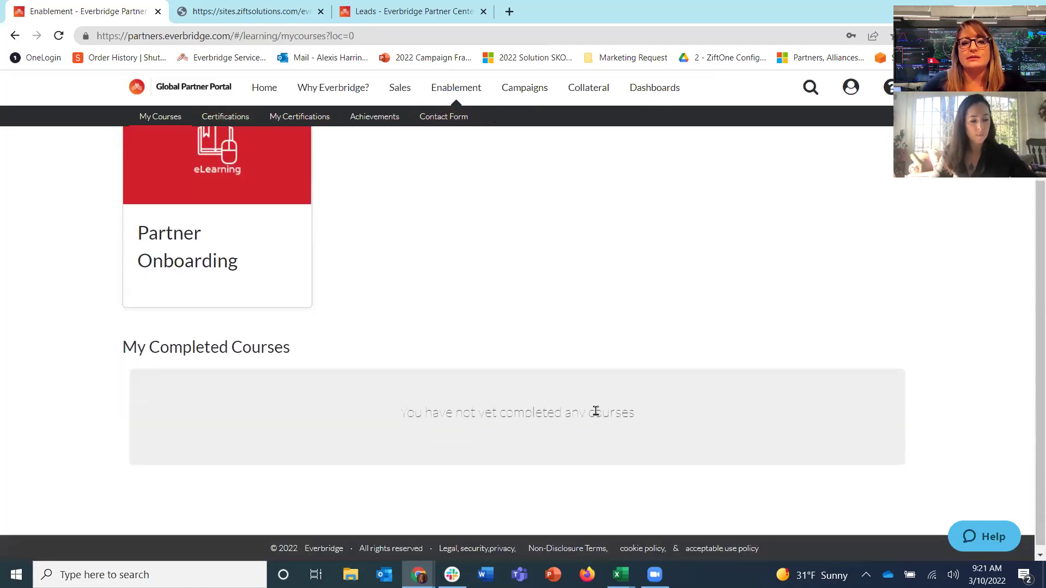
scroll(255, 344, up, 3)
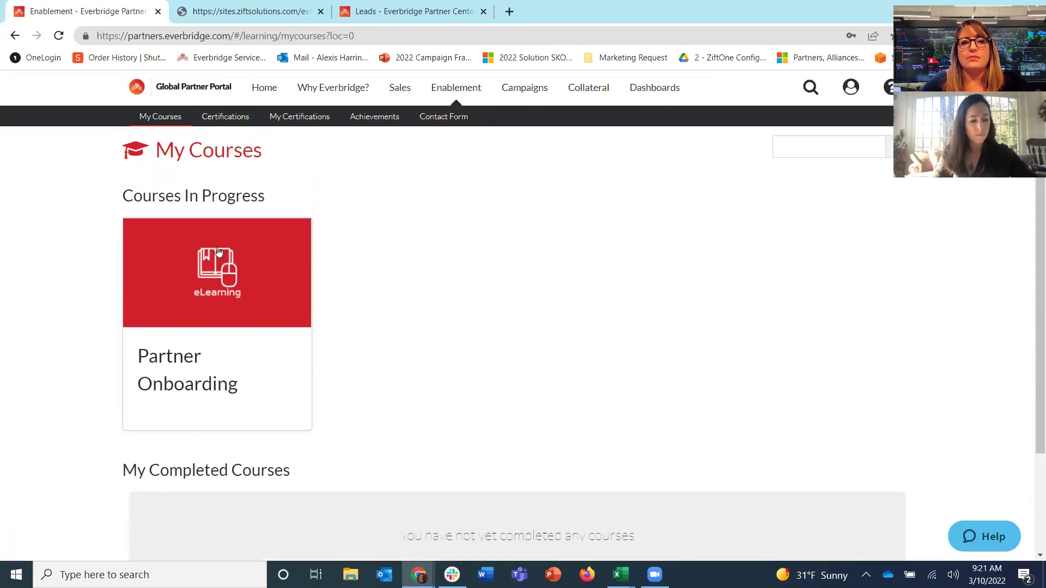
click(231, 126)
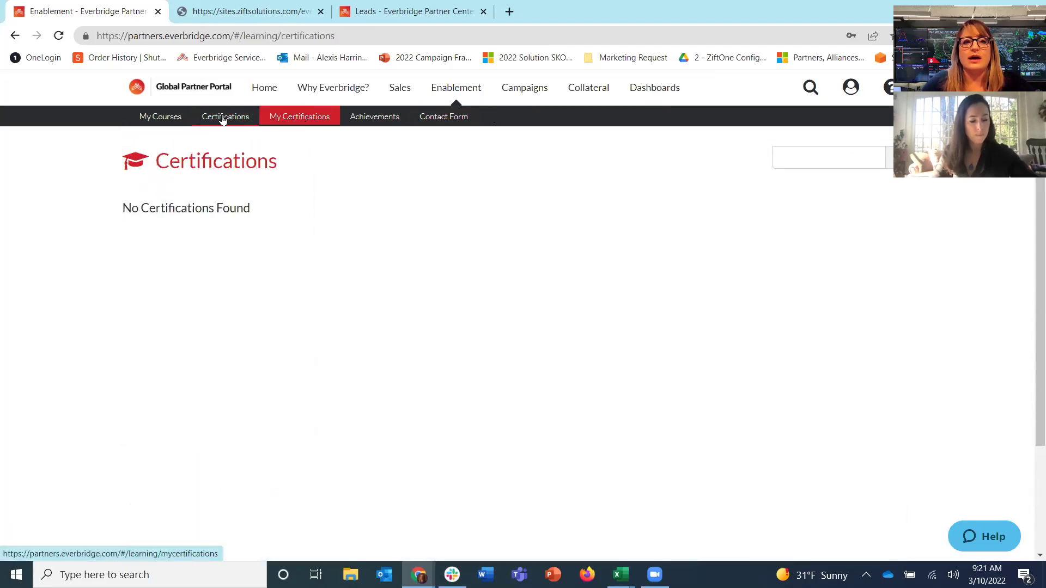
click(304, 120)
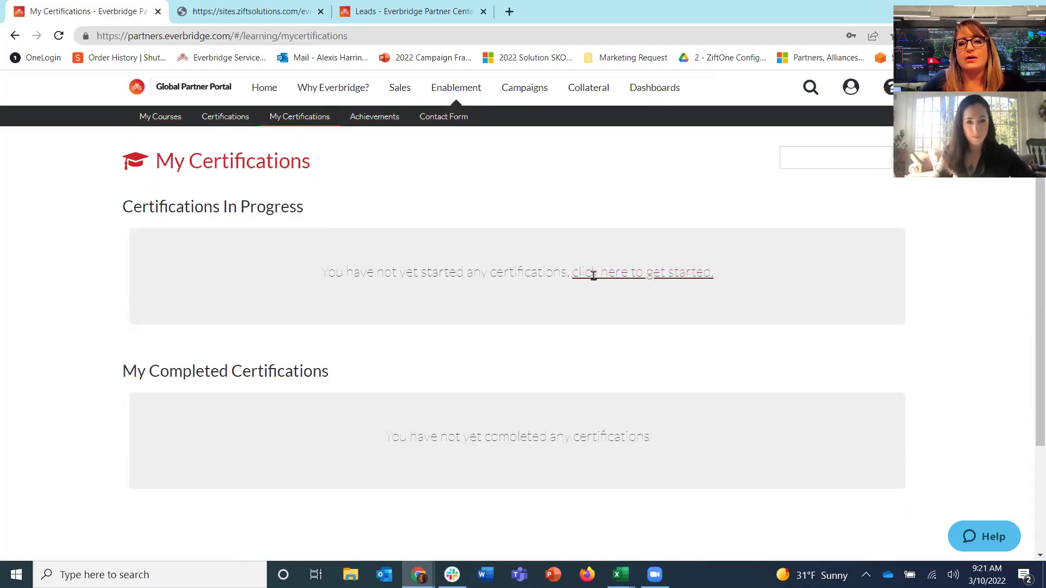
click(162, 117)
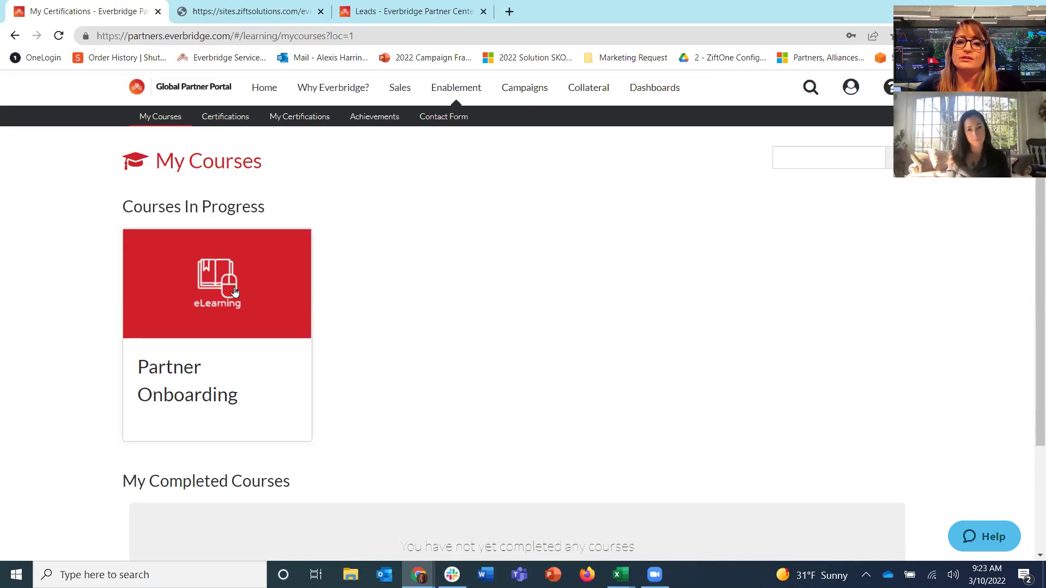
Open the Collateral section and look through the available collateral programs
click(604, 97)
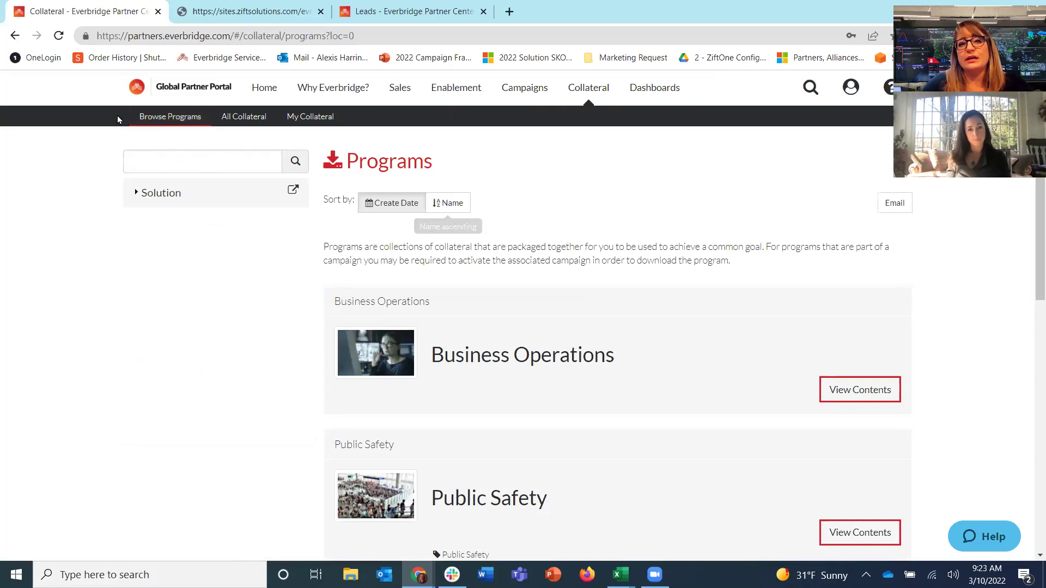
scroll(572, 405, down, 4)
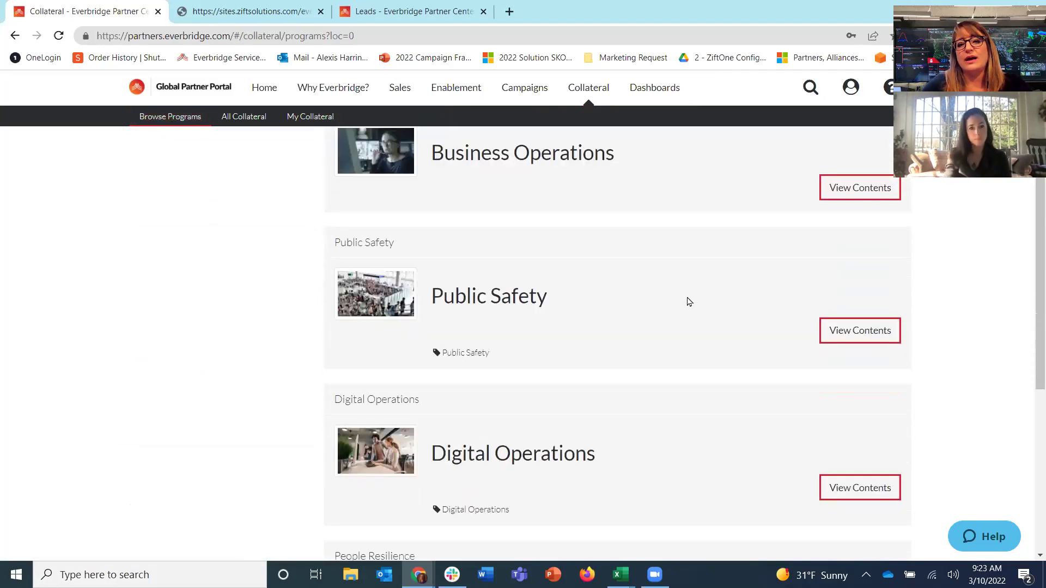
scroll(703, 327, up, 4)
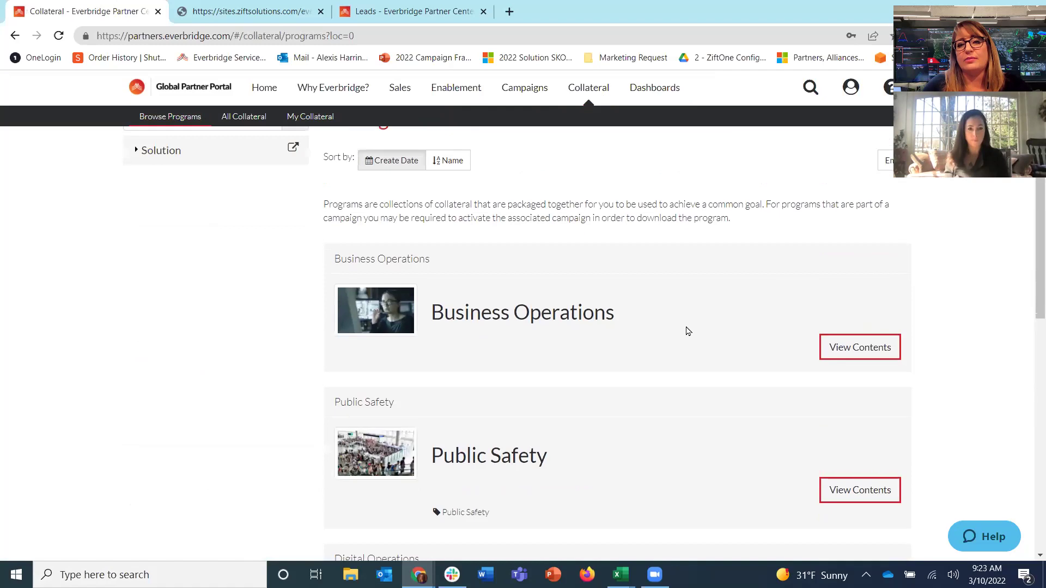
scroll(688, 331, up, 1)
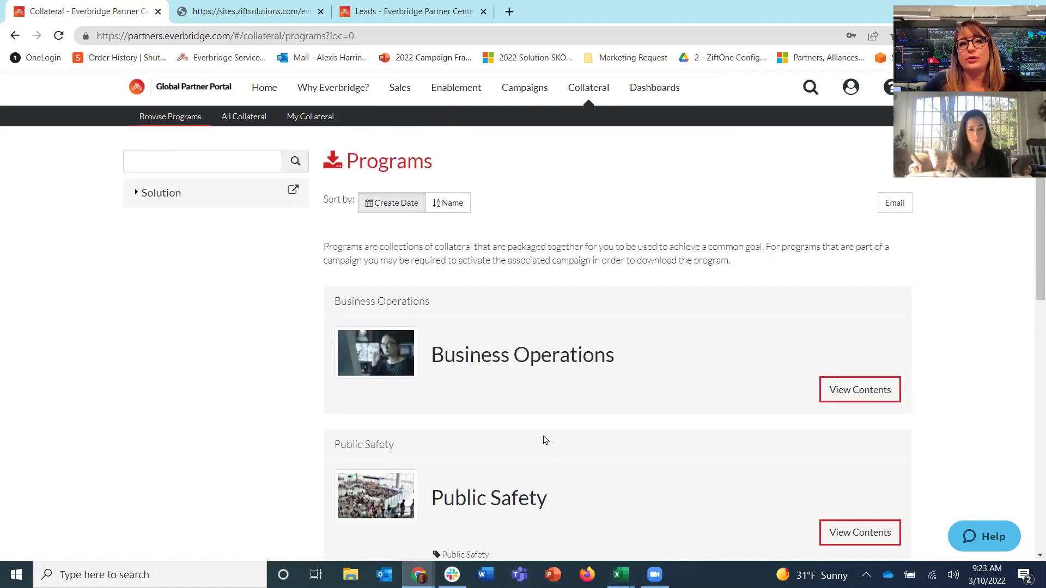
List all collateral, filter it by the solution Control Center (Product), and browse the filtered items
click(247, 120)
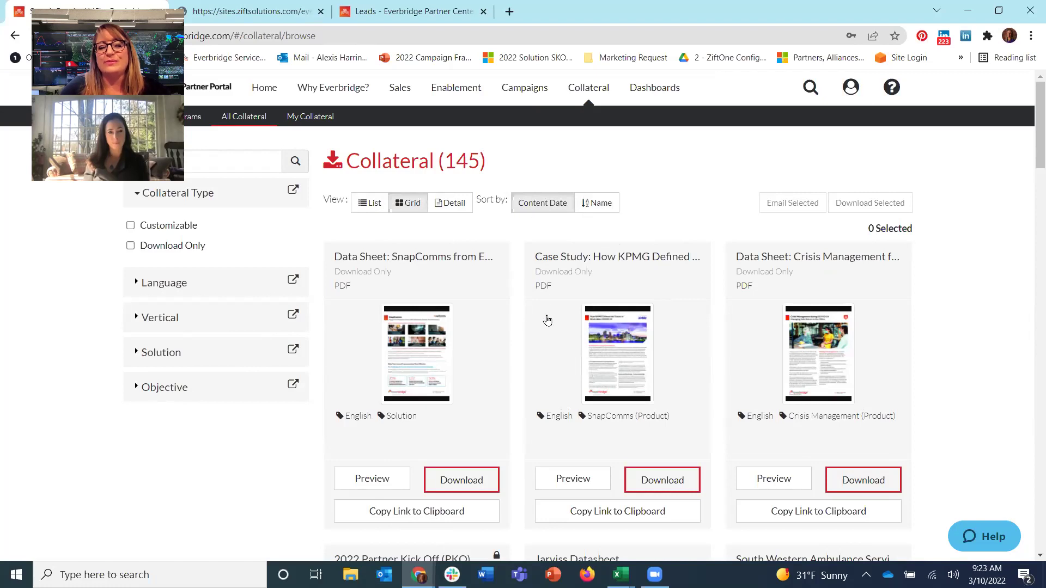
click(142, 353)
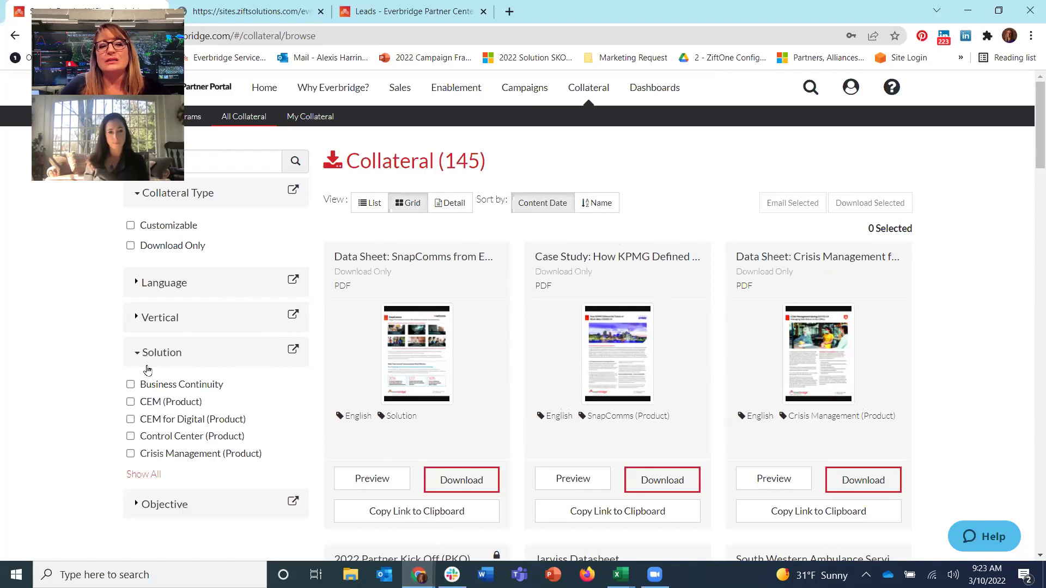
click(239, 160)
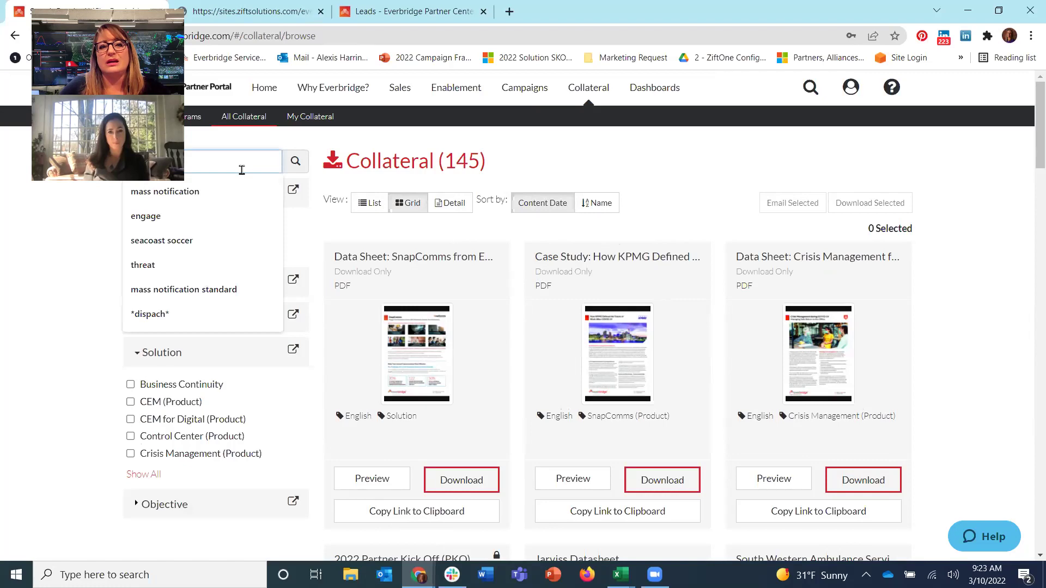
click(329, 134)
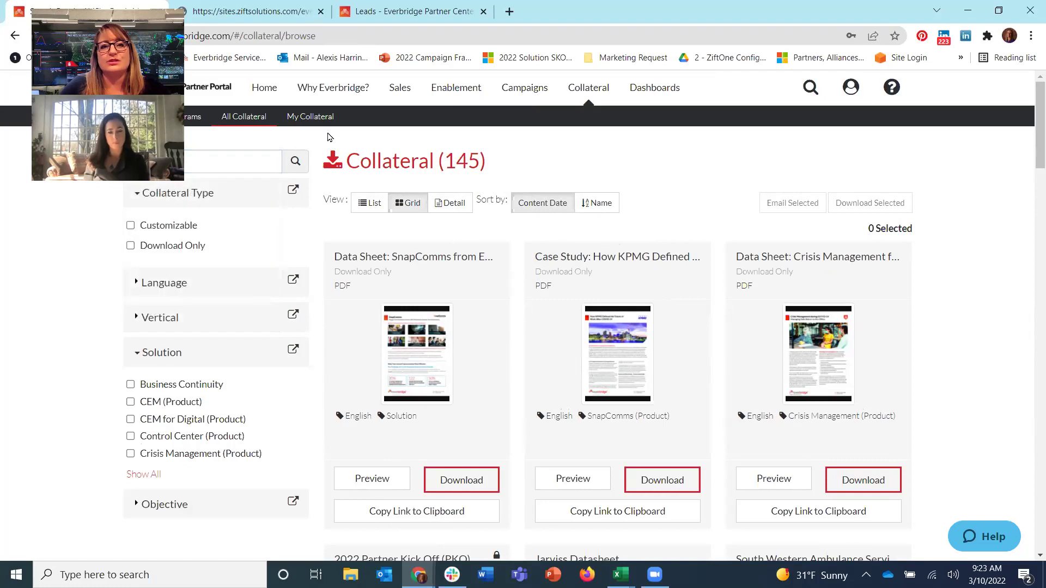
scroll(199, 432, down, 1)
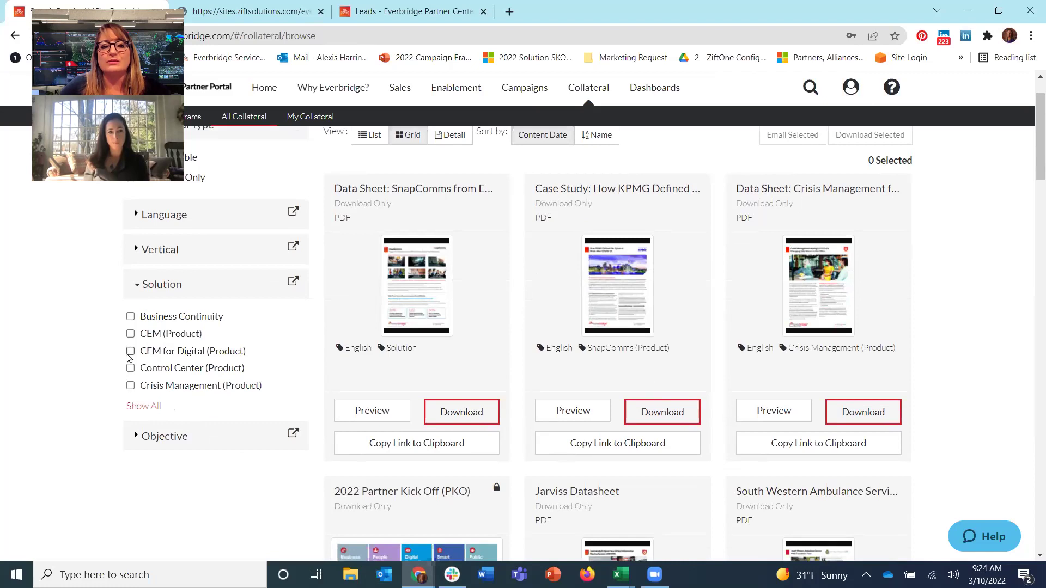
click(131, 368)
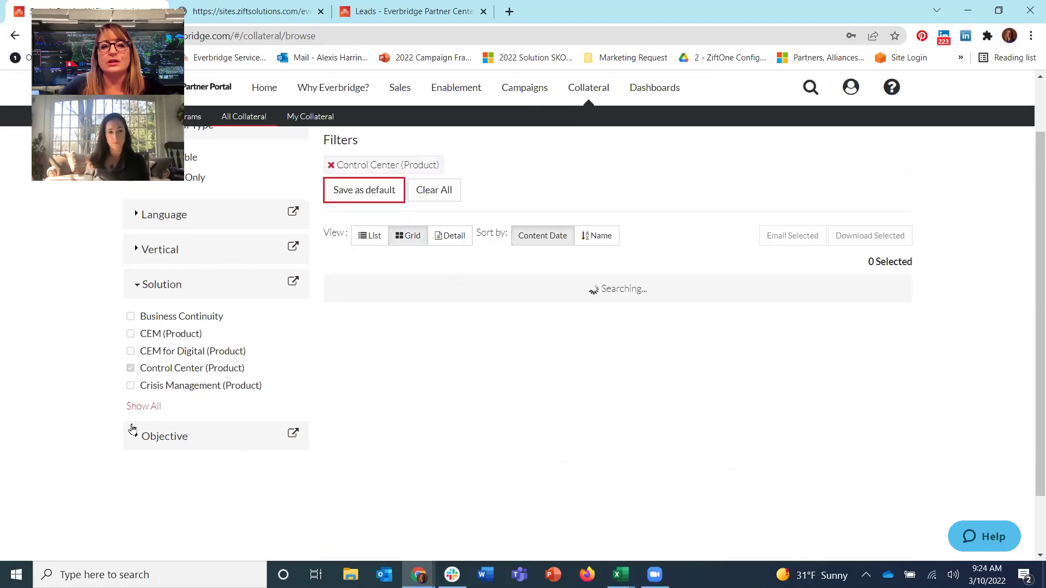
scroll(861, 346, down, 6)
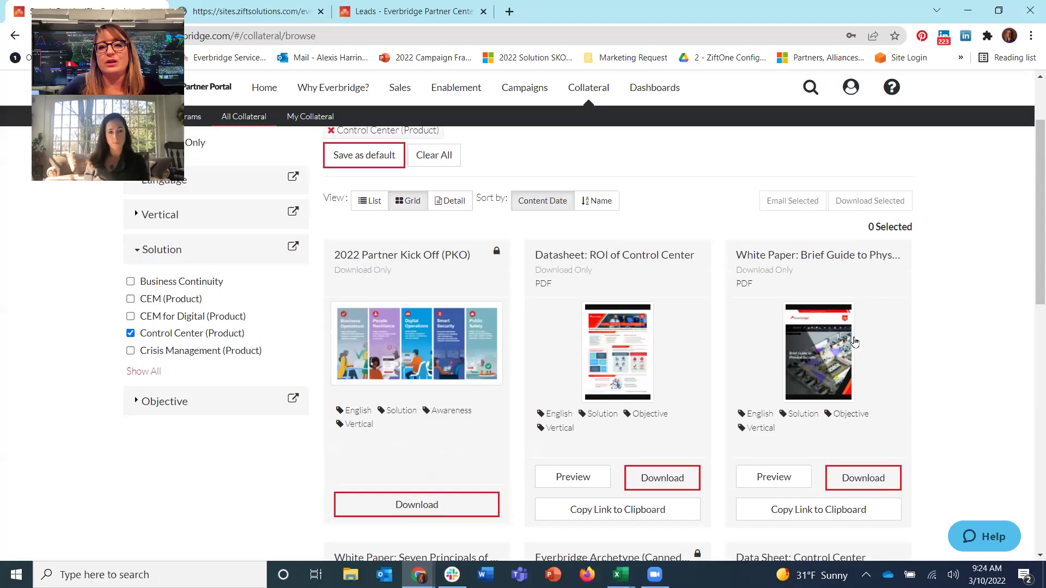
scroll(861, 345, down, 5)
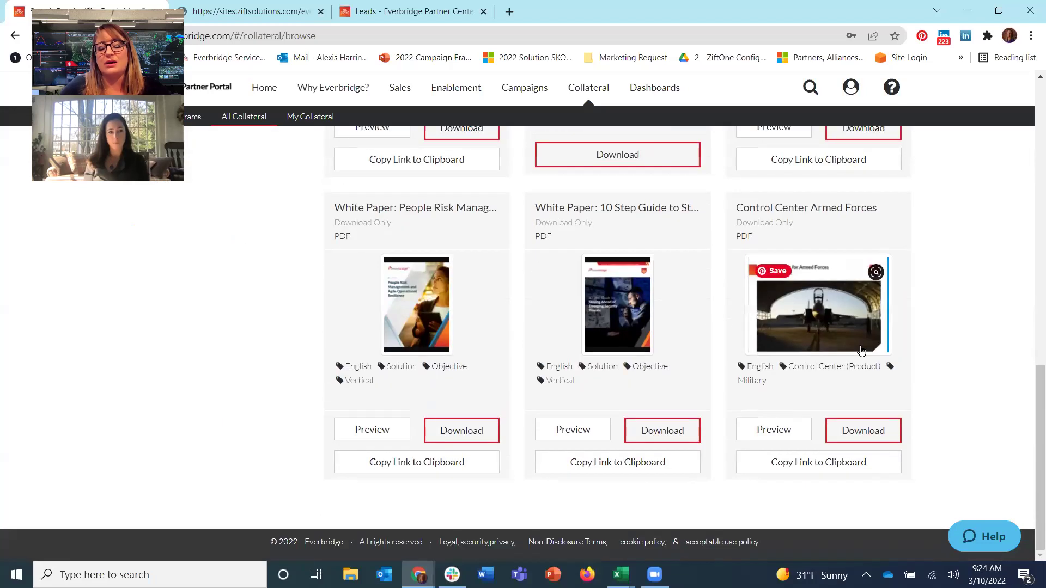
scroll(951, 362, up, 11)
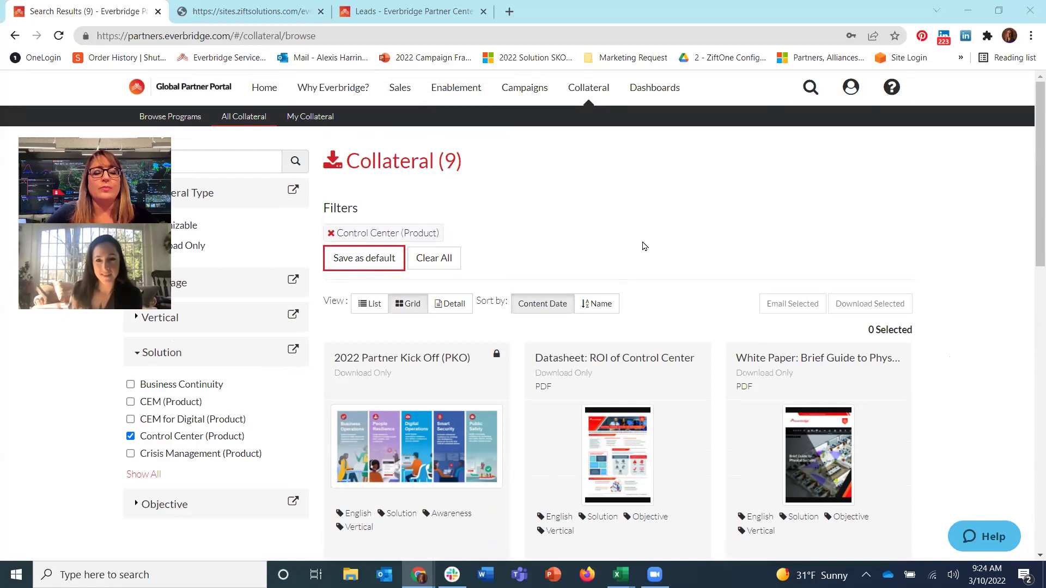
Highlight the partner portal's web address in the browser
click(306, 36)
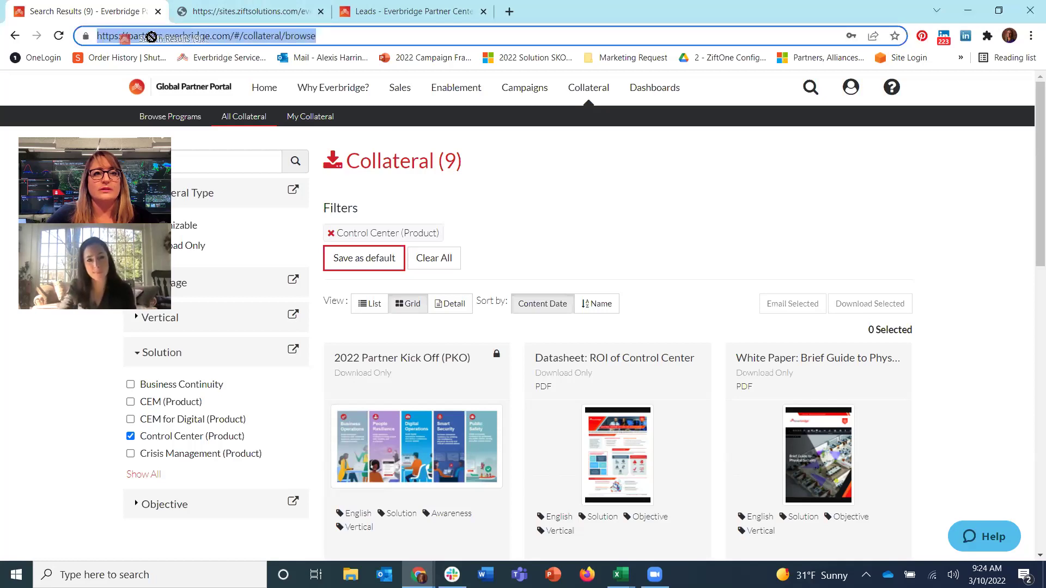
click(141, 37)
drag(124, 36, 231, 41)
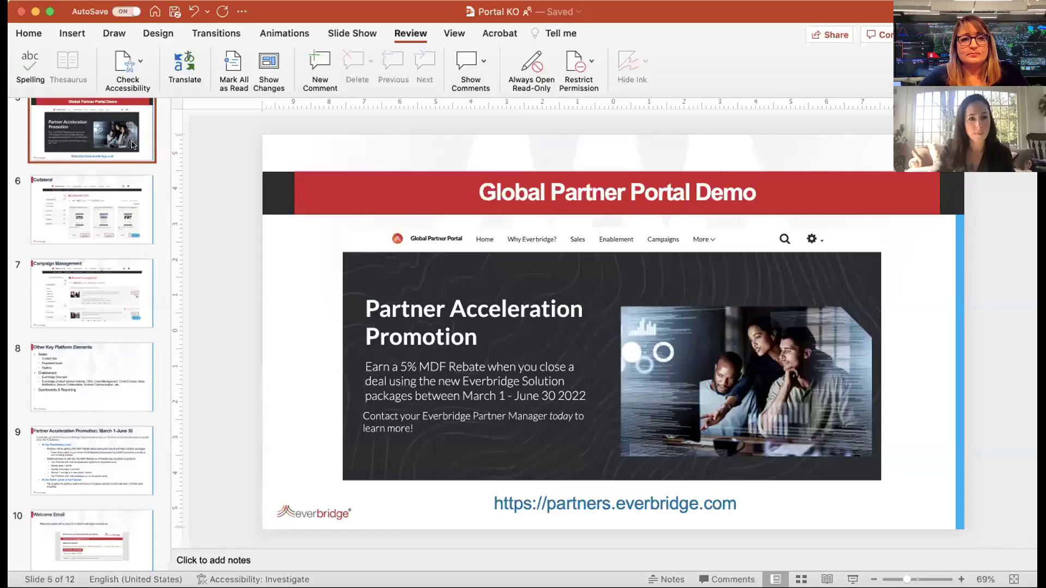
Present the Portal KO deck in PowerPoint from the Global Partner Portal Demo slide and advance to the Other Key Platform Elements slide
click(914, 548)
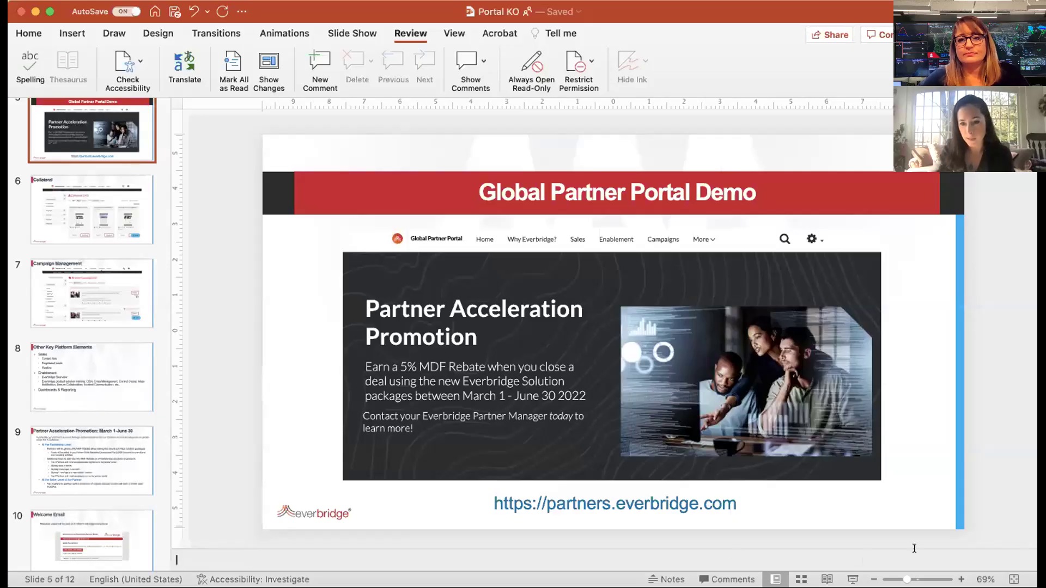
click(853, 580)
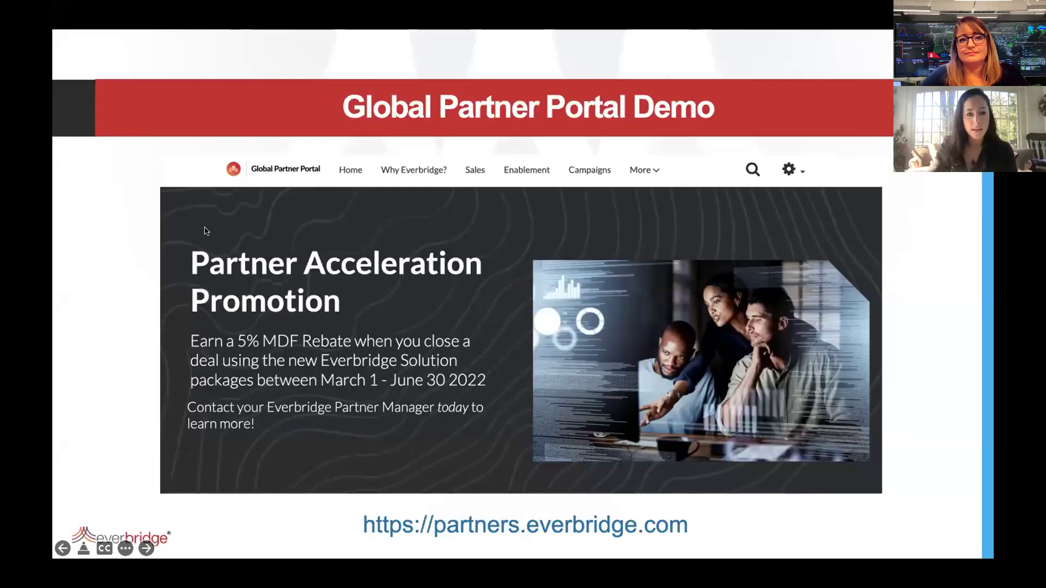
click(206, 231)
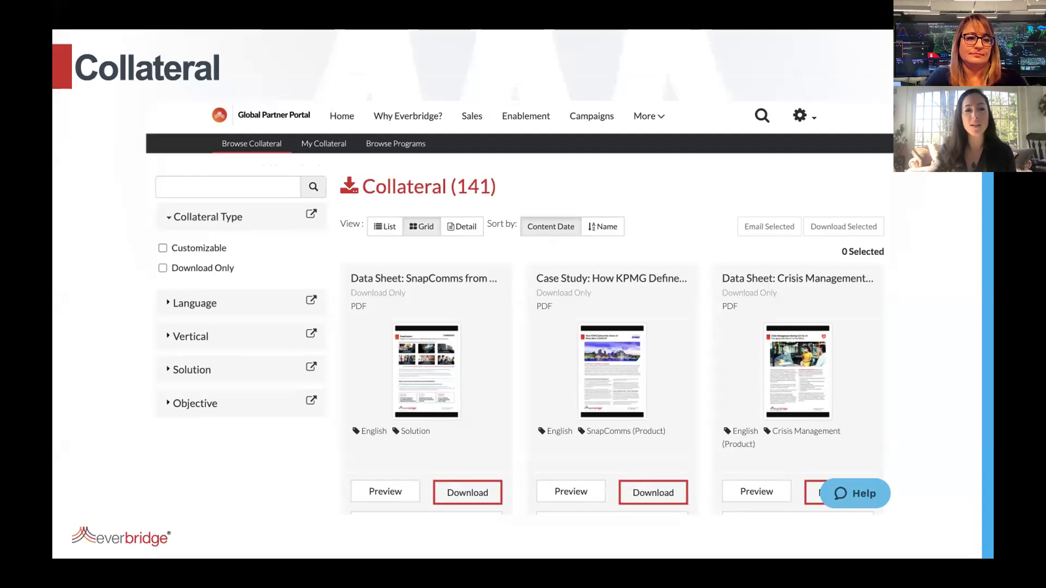
key(Right)
key(Right)
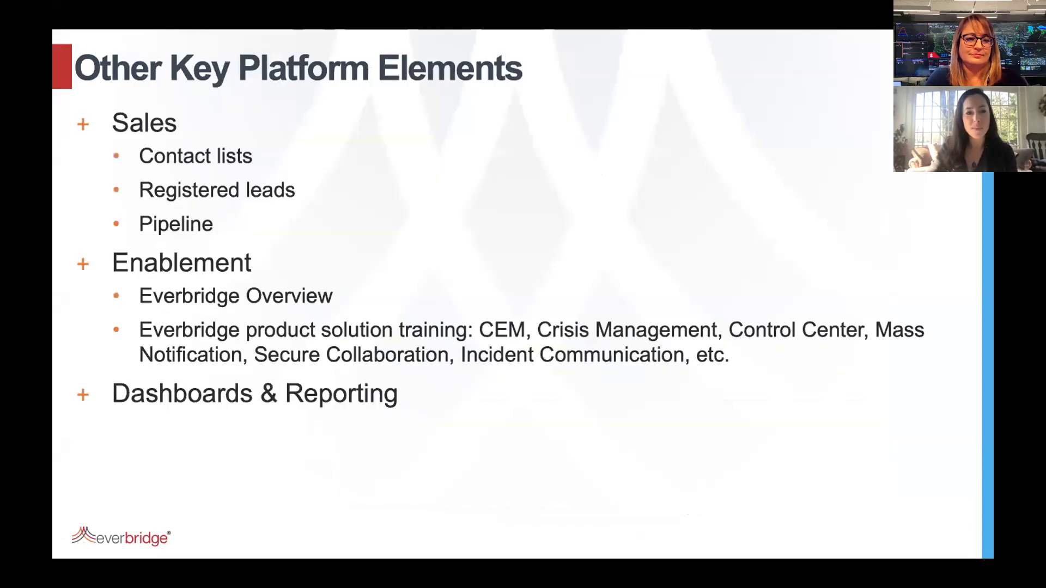